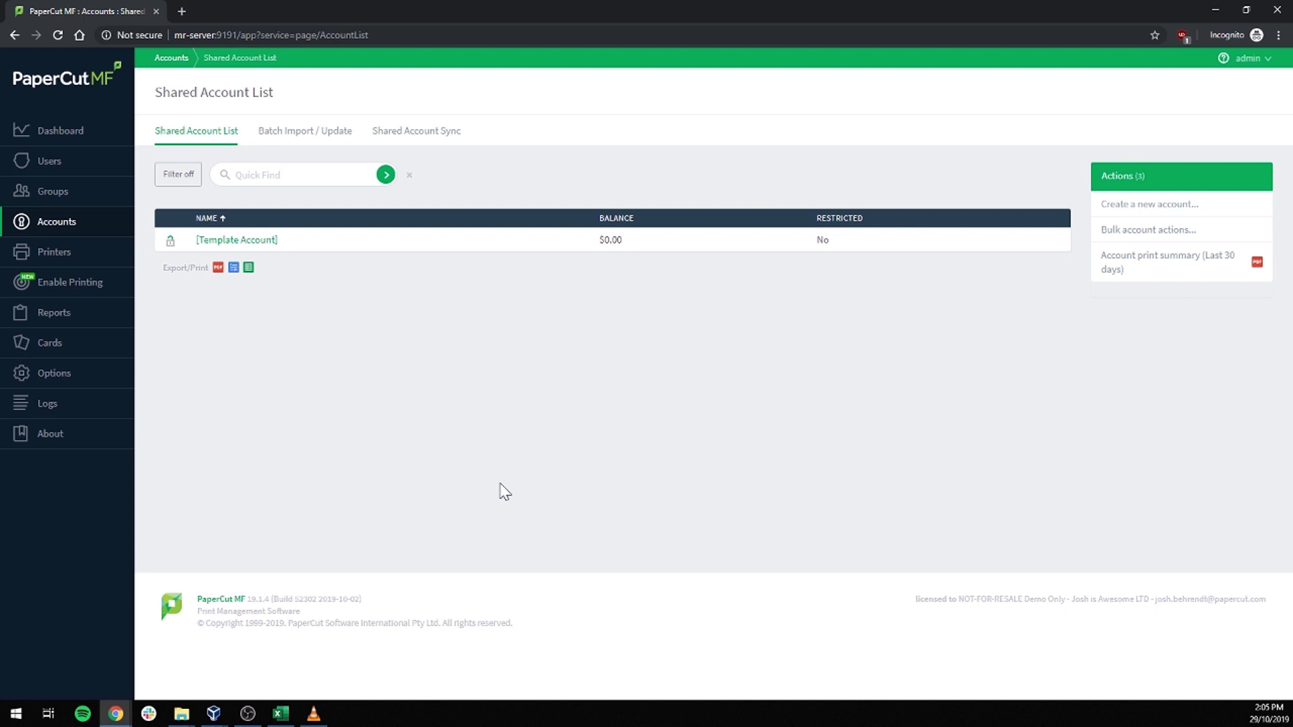
# Step: Export the PaperCut MF shared account list as a CSV file
pyautogui.click(248, 268)
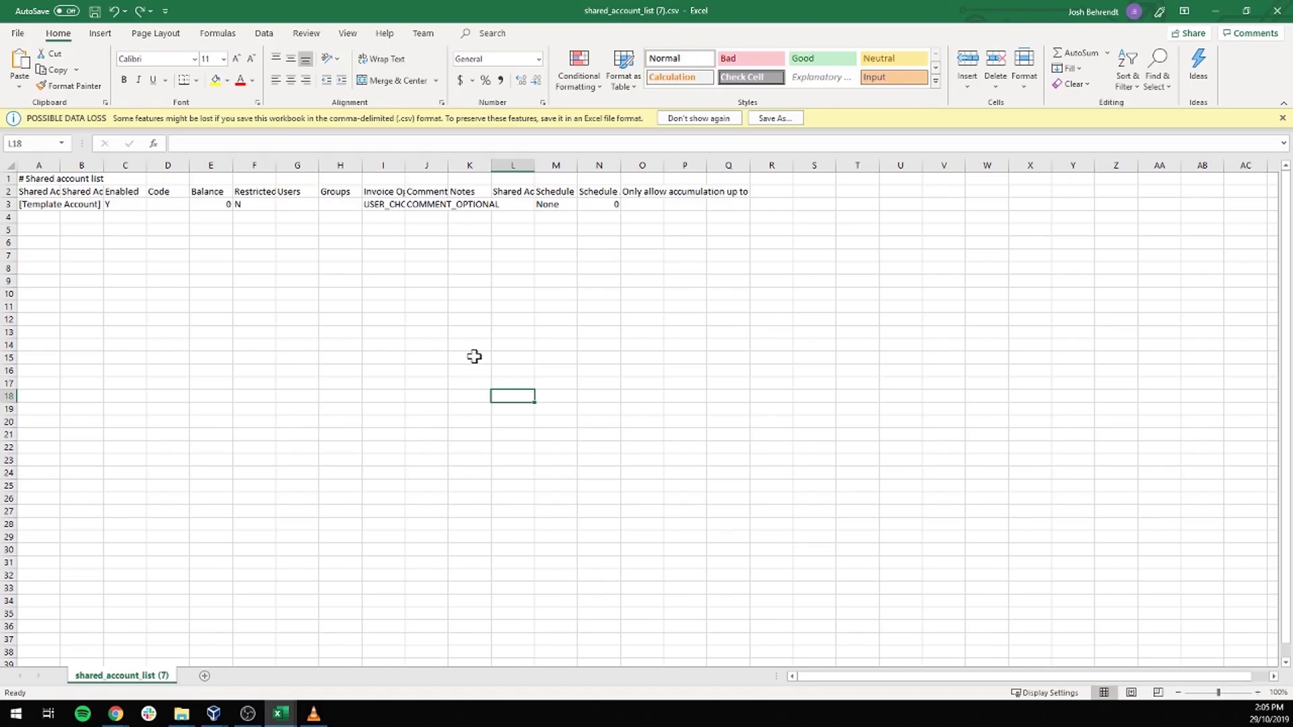
# Step: Delete the unneeded columns L through Q
pyautogui.click(507, 168)
pyautogui.moveTo(506, 167); pyautogui.dragTo(716, 173)
pyautogui.rightClick(715, 174)
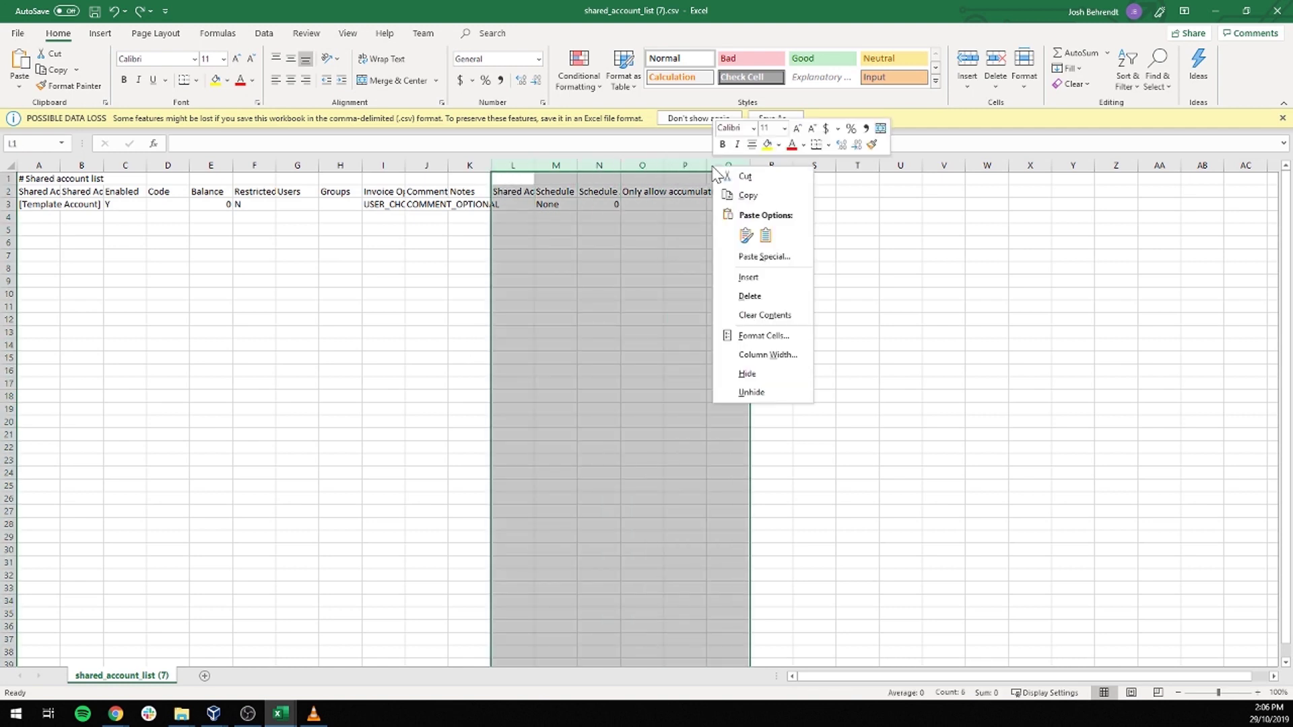
pyautogui.click(784, 298)
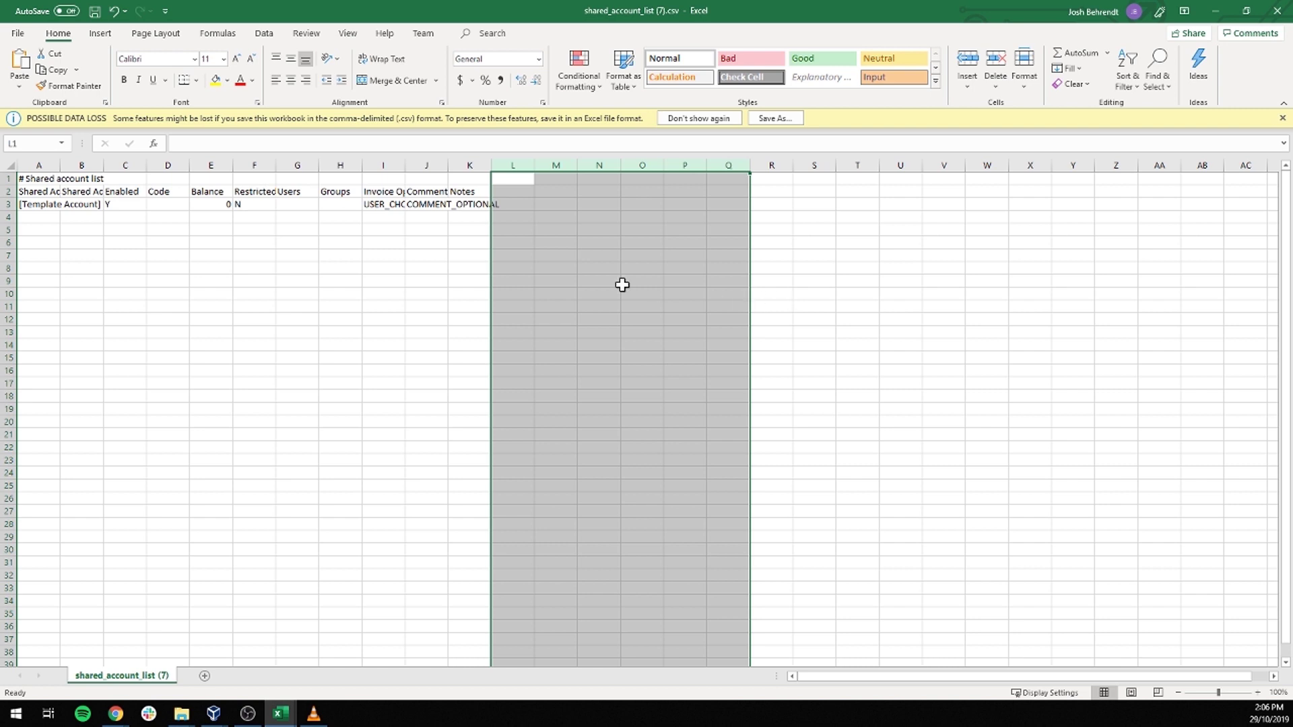
# Step: Delete the comment line in row 1 and the Template Account row
pyautogui.click(7, 178)
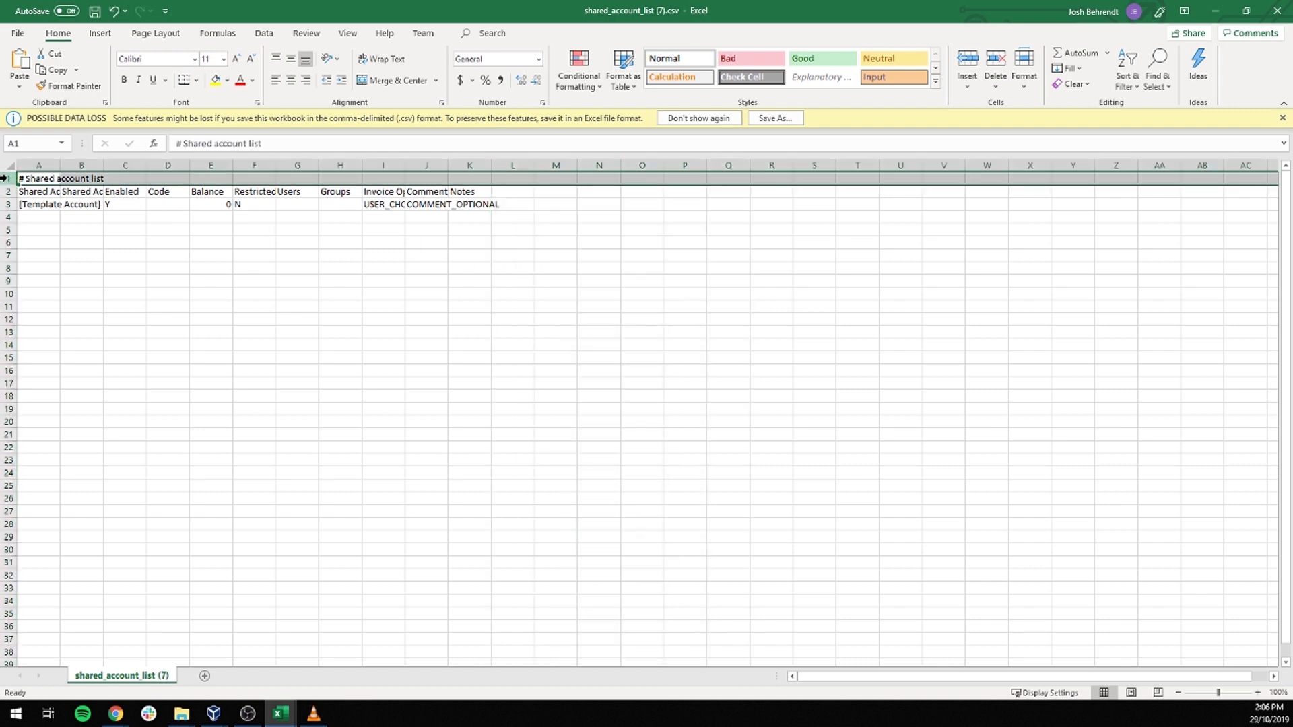
pyautogui.click(9, 203)
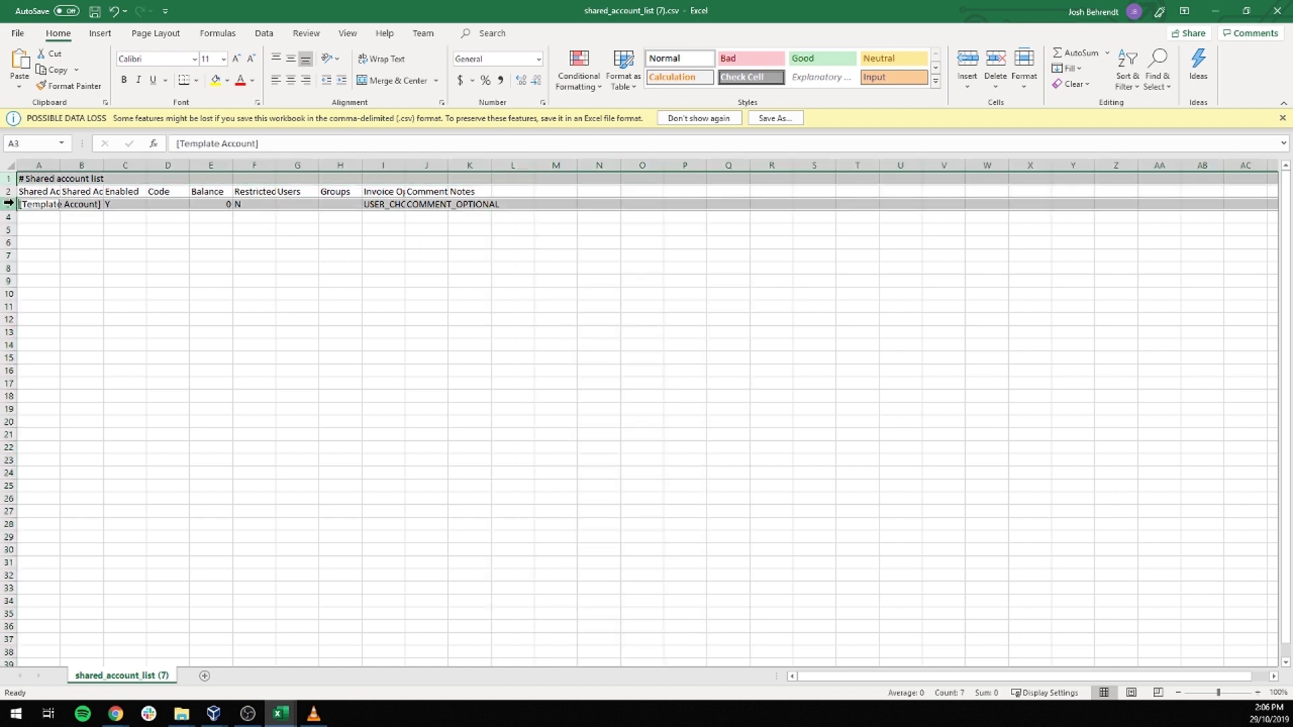
pyautogui.rightClick(9, 203)
pyautogui.click(71, 334)
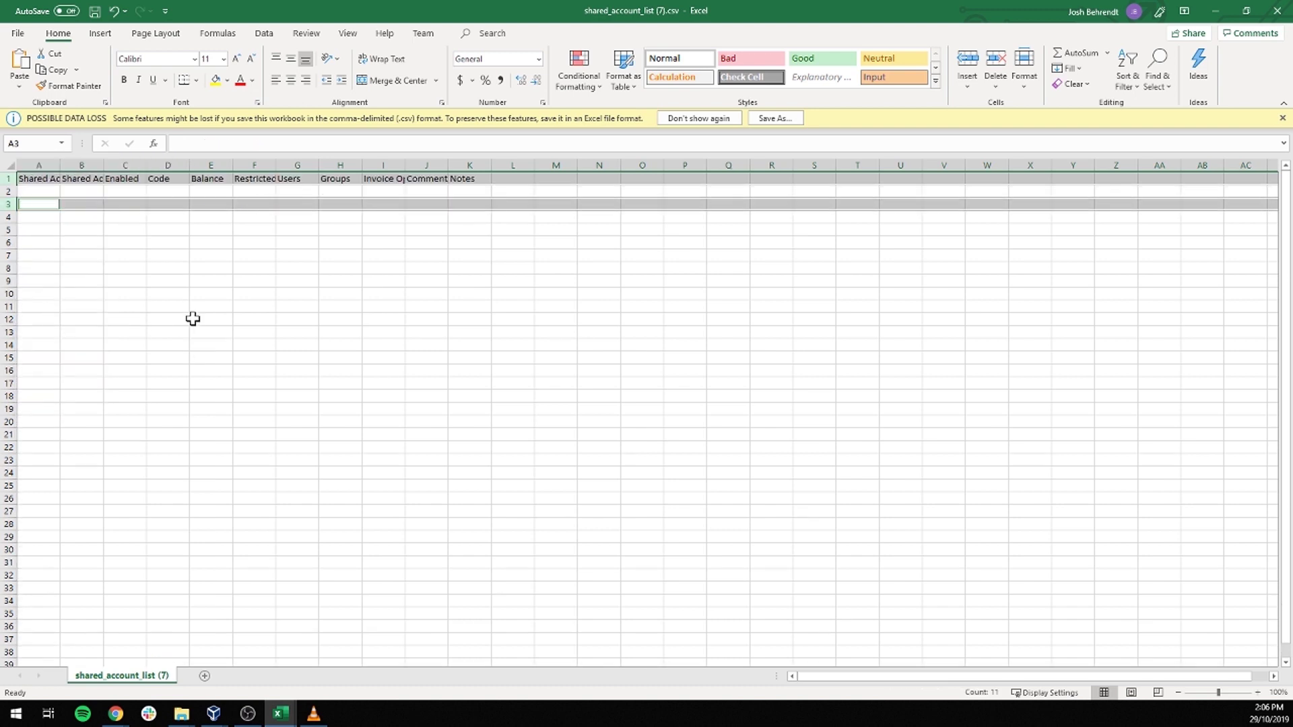
# Step: Enter Administration in A2 and autofit columns A and B to their headers
pyautogui.click(193, 318)
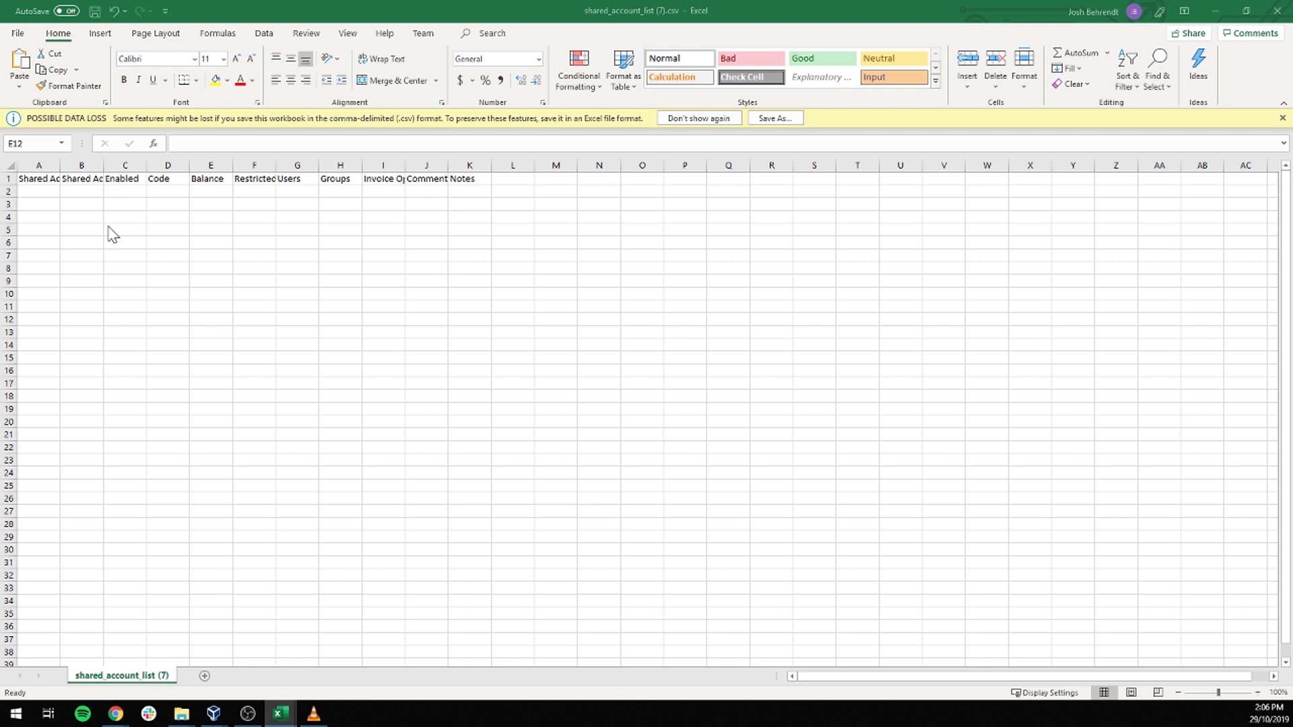
pyautogui.click(28, 190)
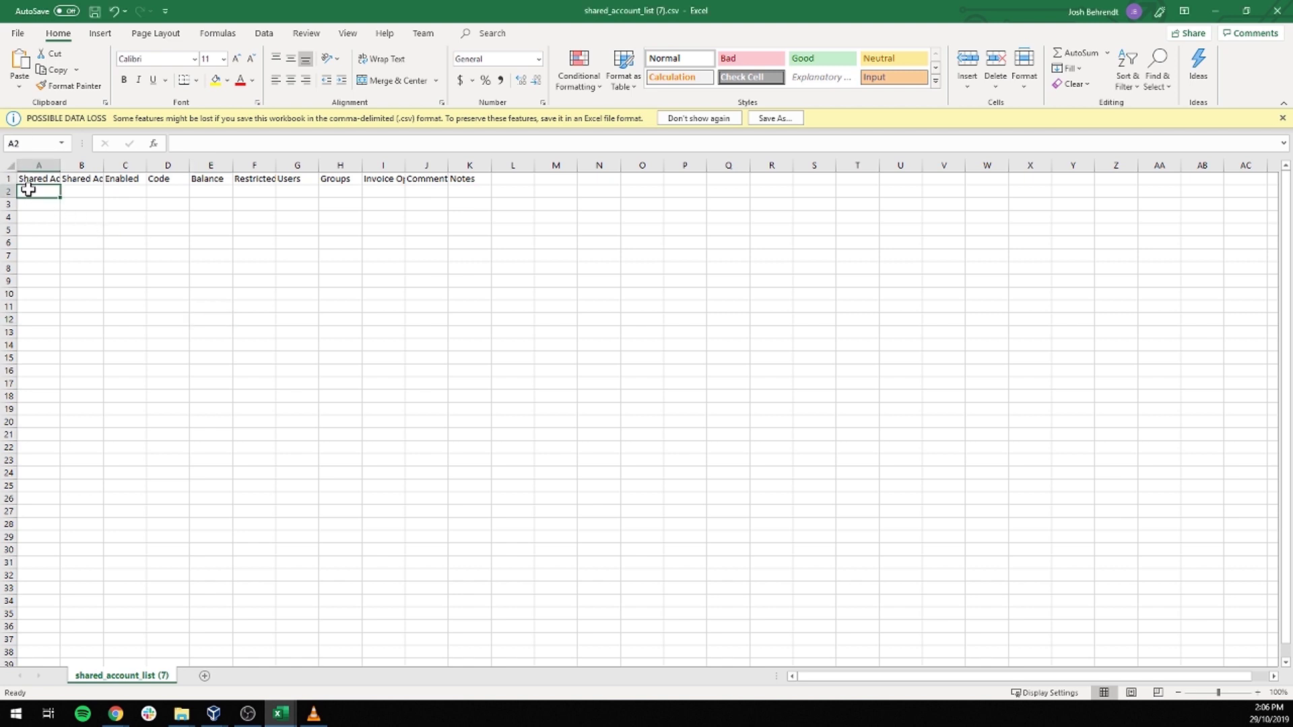
pyautogui.write('Admin')
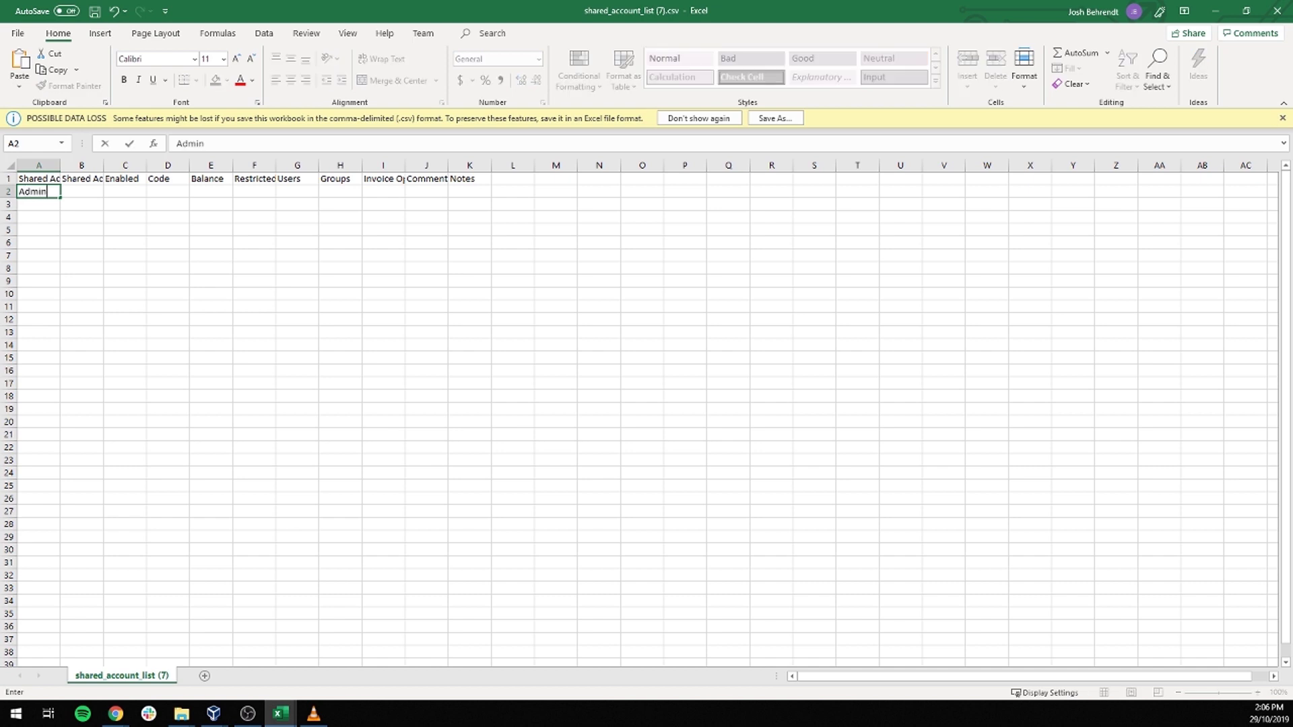
pyautogui.write('istration')
pyautogui.press('Tab')
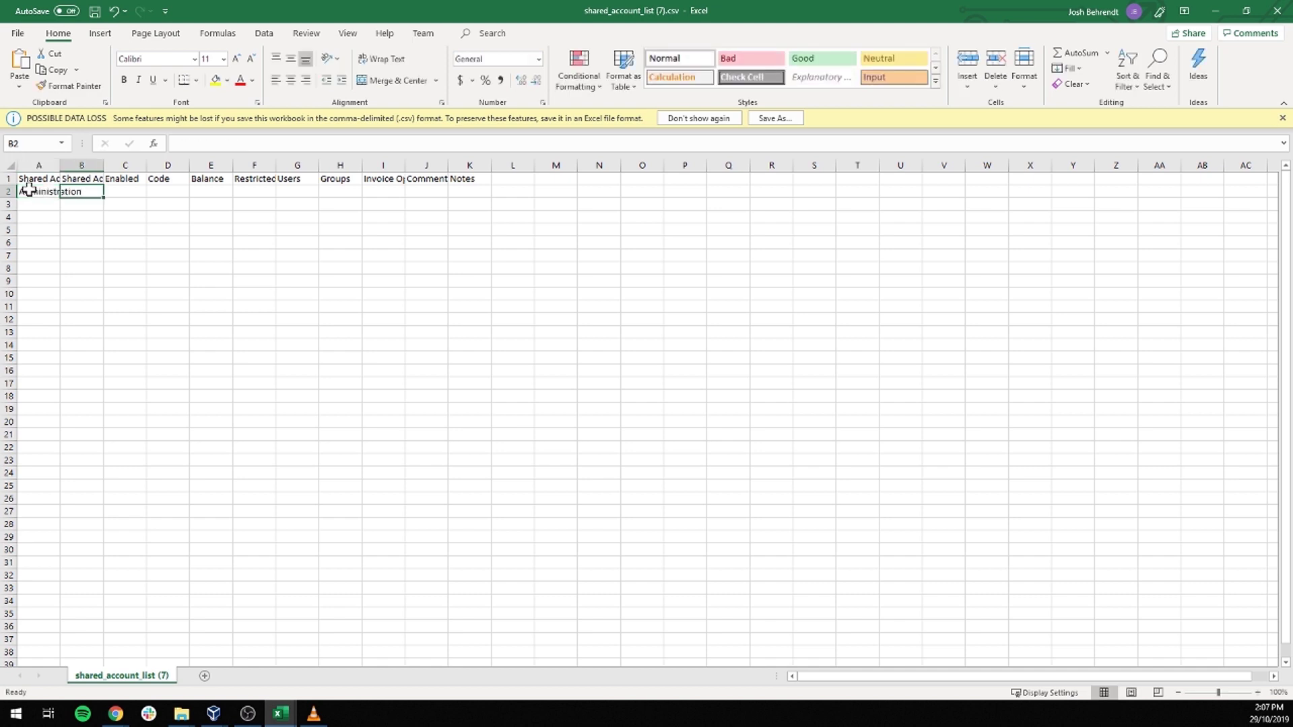
pyautogui.doubleClick(64, 165)
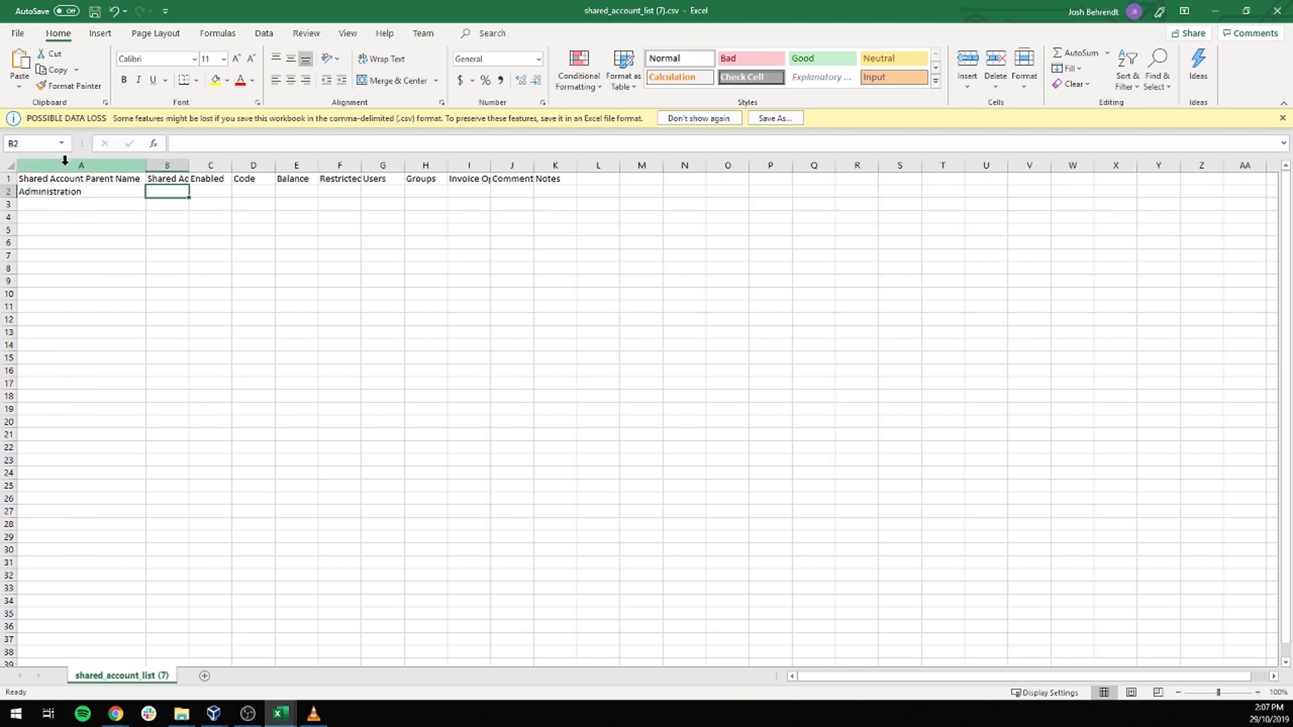
pyautogui.doubleClick(193, 165)
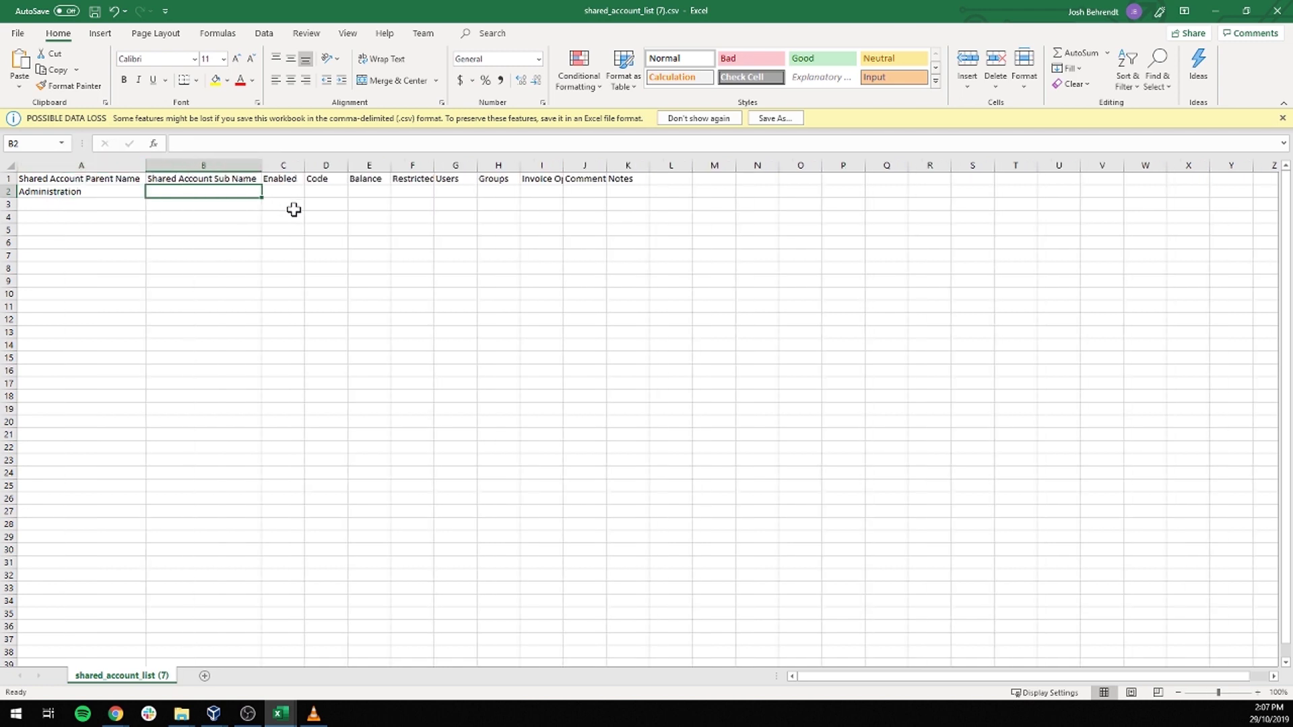
# Step: Fill row 2 with Enabled Y, Balance 260 and Restricted Y
pyautogui.click(294, 192)
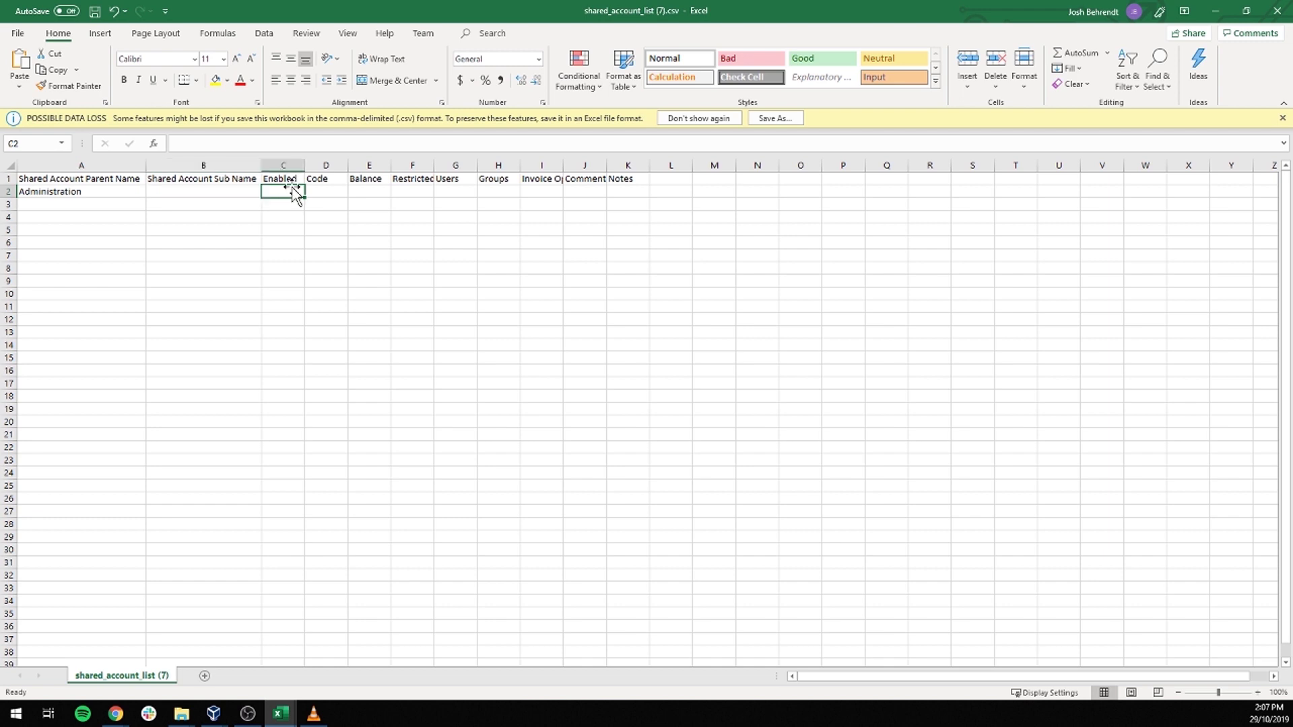
pyautogui.write('Y')
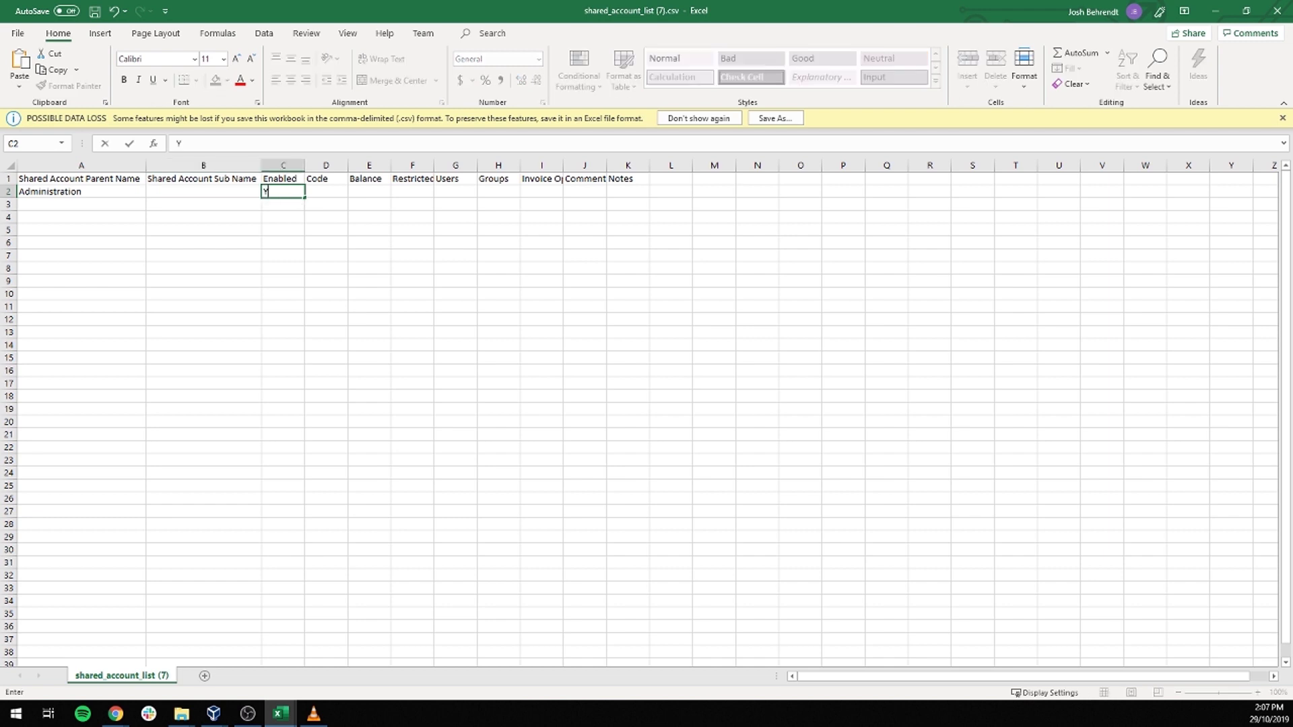
pyautogui.press('Tab')
pyautogui.press('Tab')
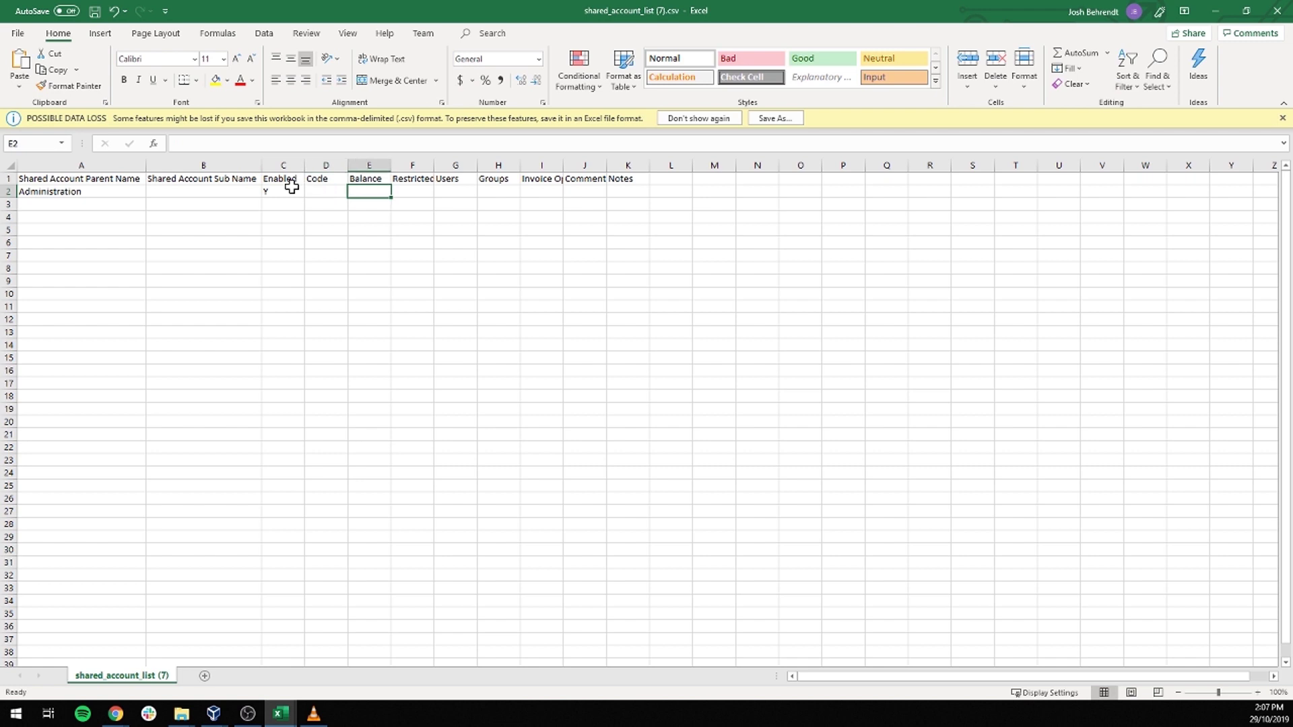
pyautogui.write('260')
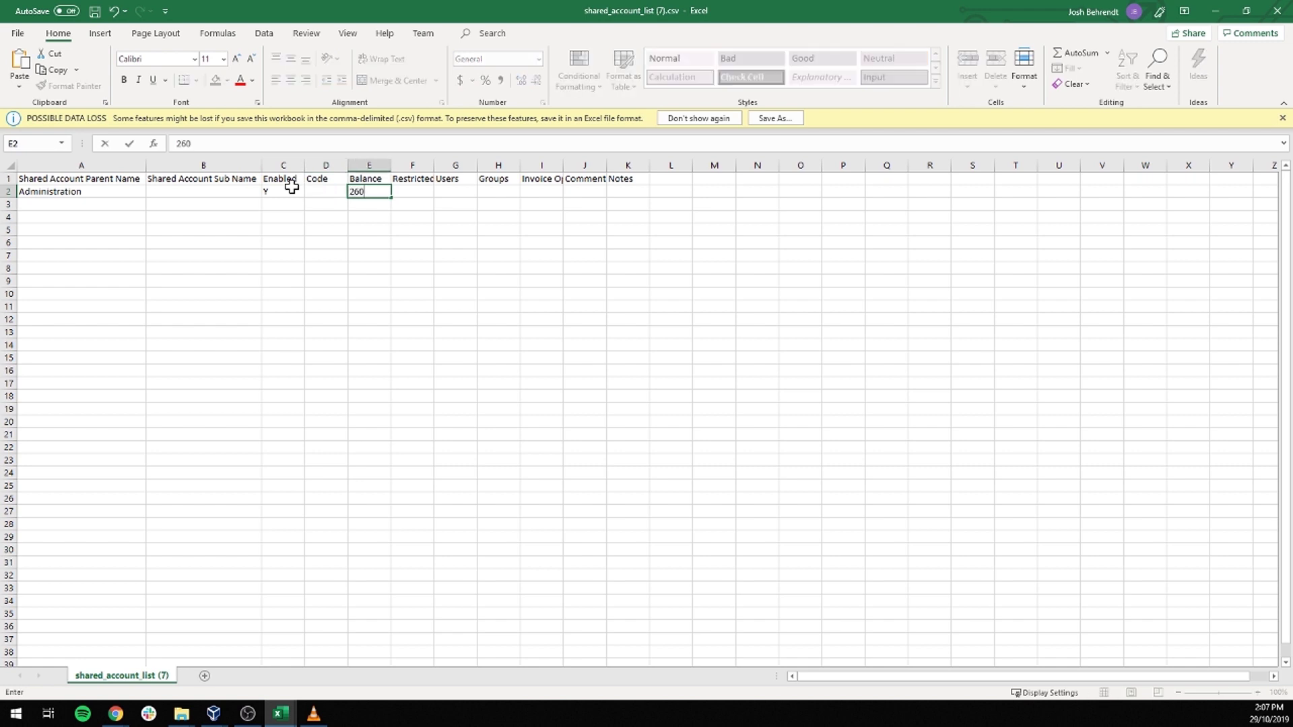
pyautogui.press('Tab')
pyautogui.write('Y')
pyautogui.press('Tab')
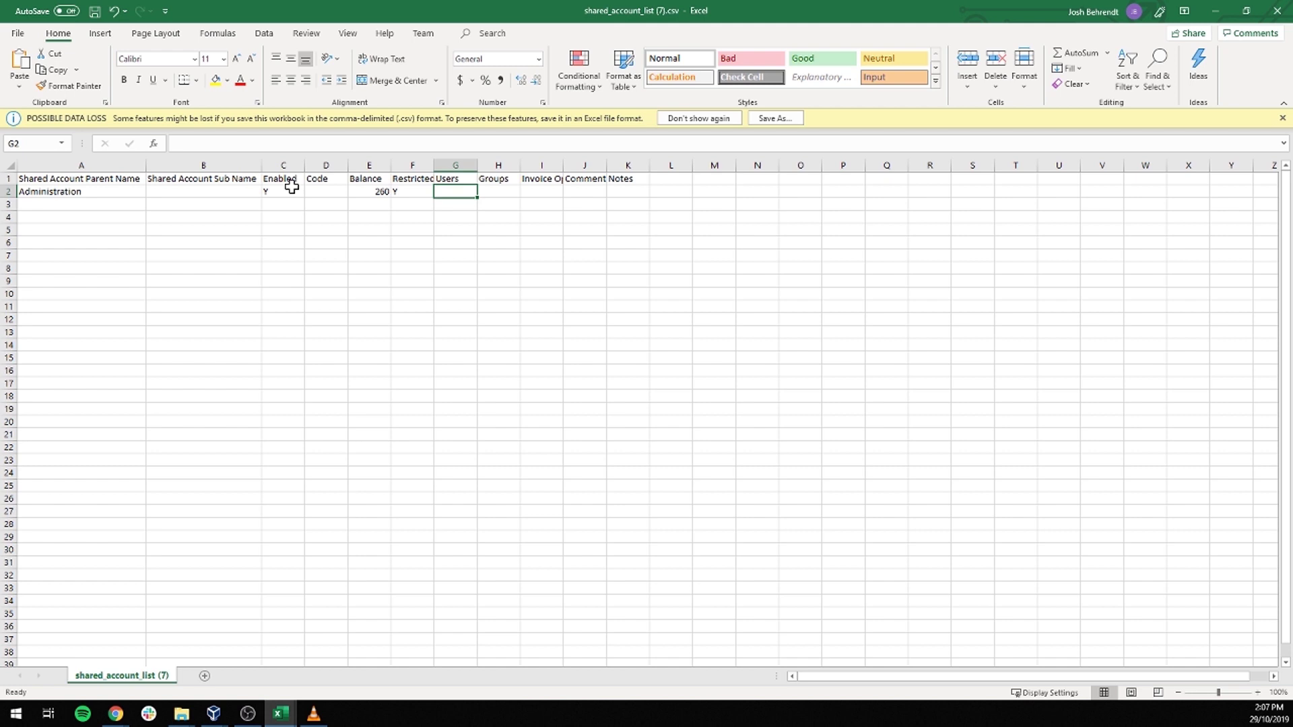
# Step: Enter Administrators as the group in H2 and autofit columns H and I
pyautogui.press('Tab')
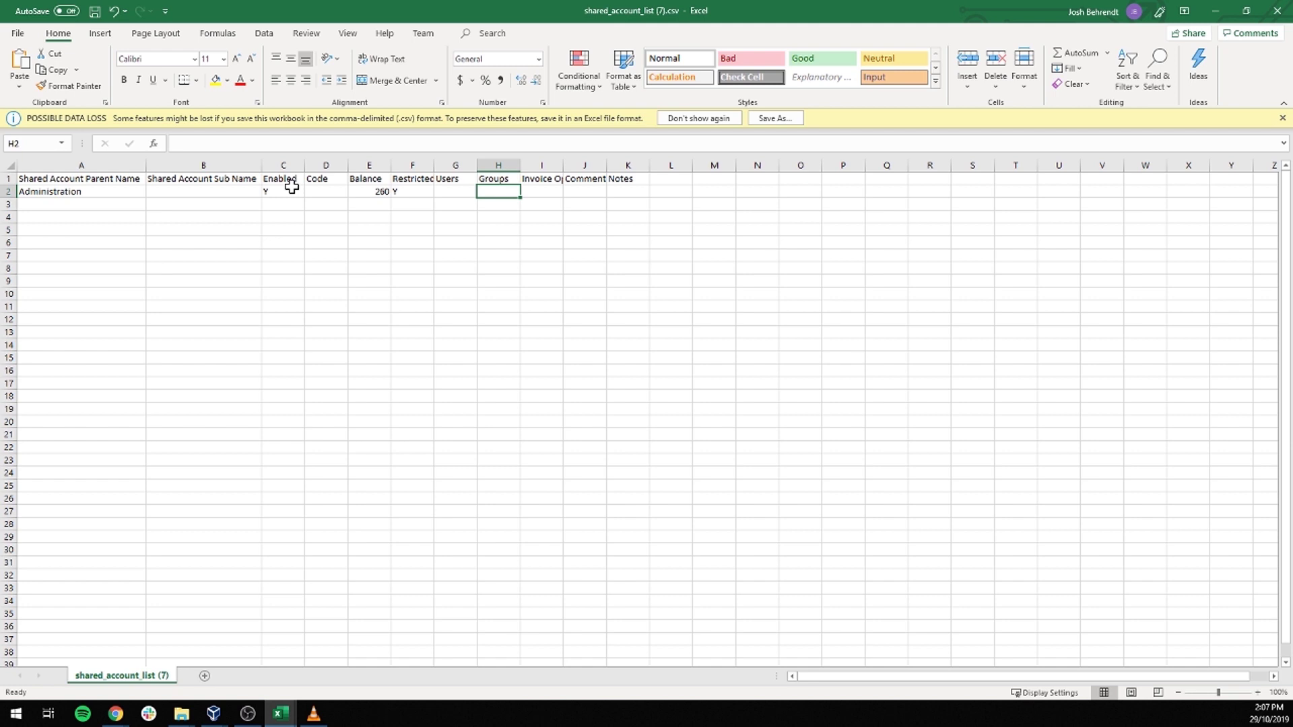
pyautogui.write('Admin')
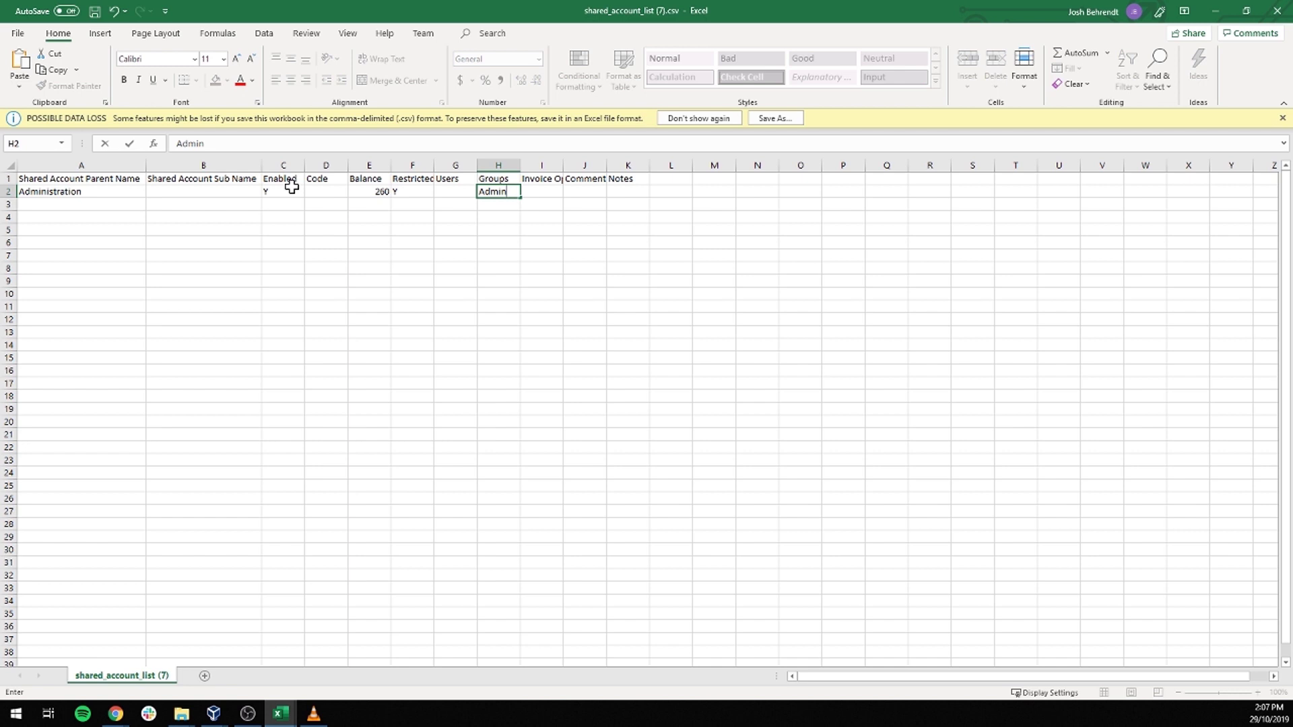
pyautogui.write('istrators')
pyautogui.press('Return')
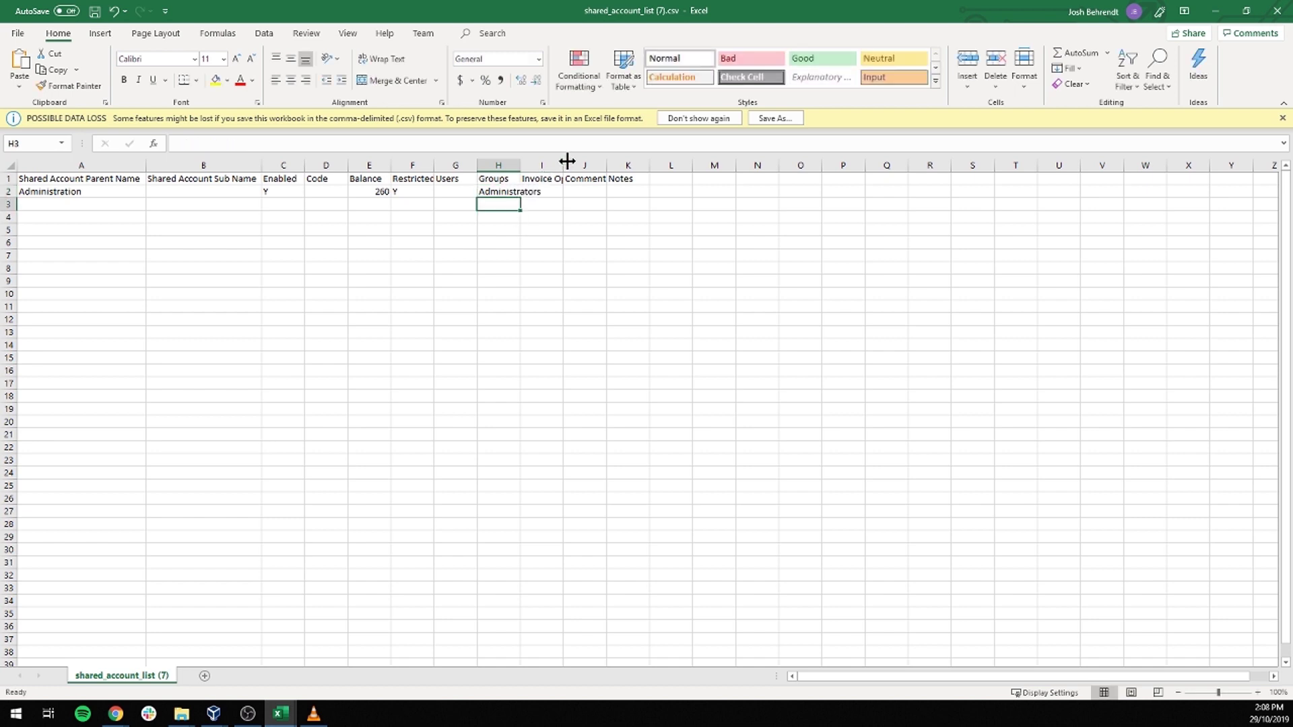
pyautogui.doubleClick(564, 164)
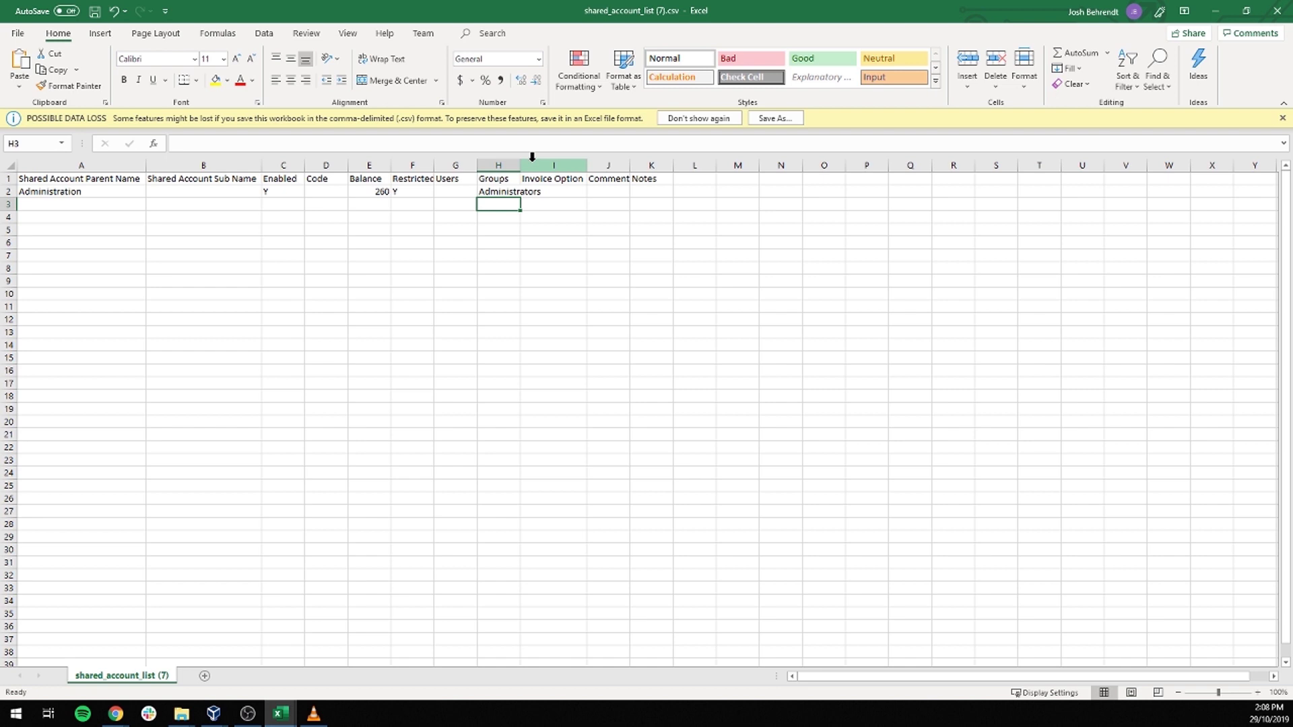
pyautogui.doubleClick(520, 165)
# Step: Set invoice option ALWAYS_INVOICE and comment option COMMENT_OPTIONAL, autofitting column J
pyautogui.click(585, 191)
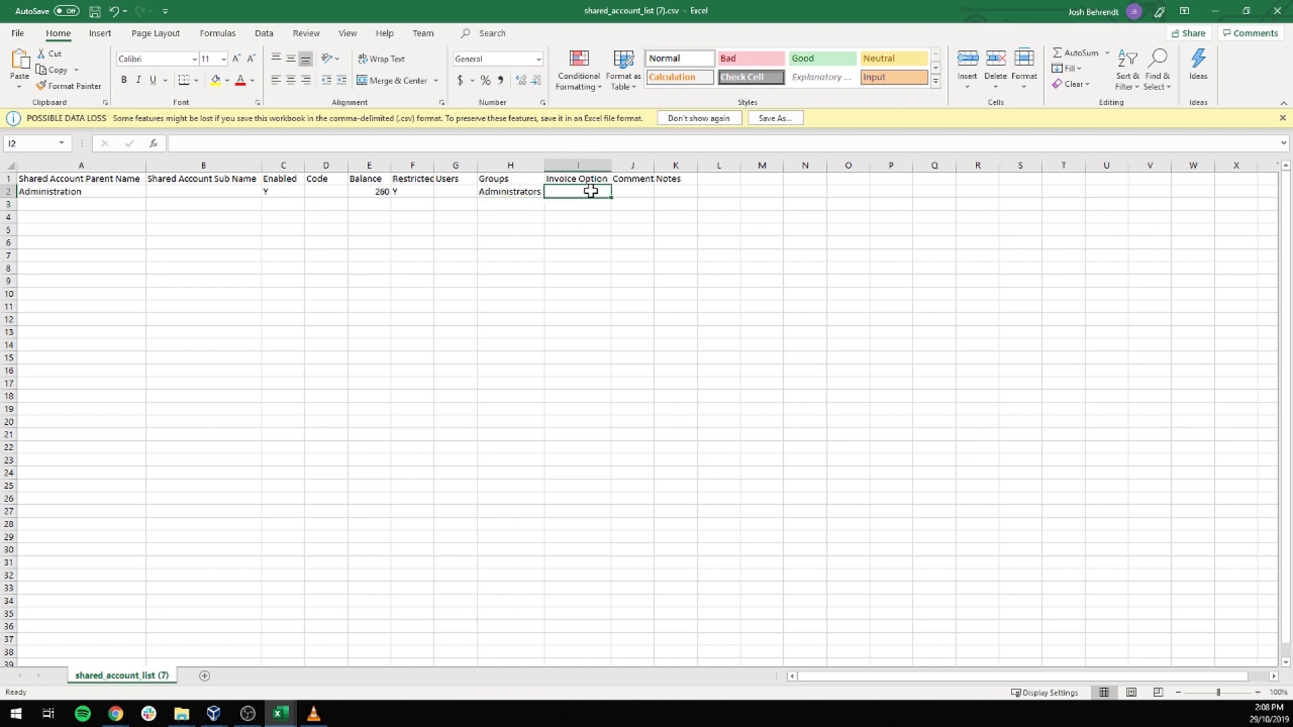
pyautogui.write('ALWAY')
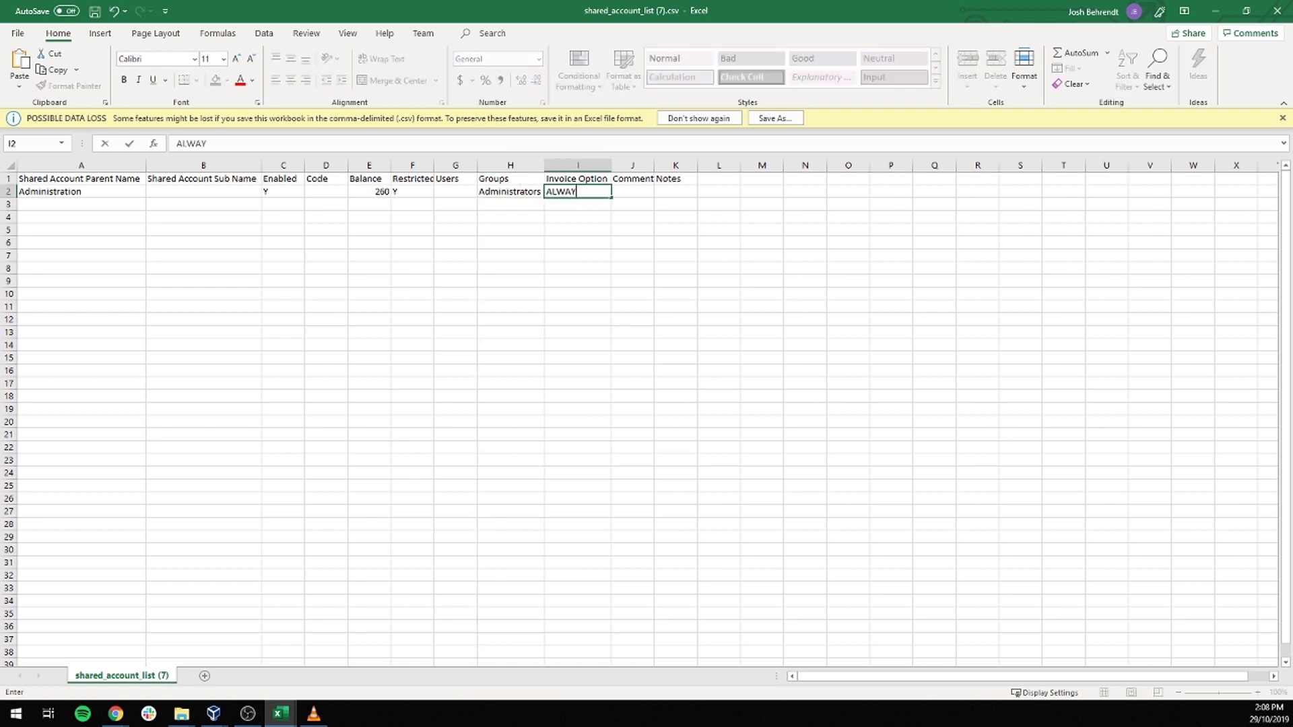
pyautogui.write('S_INVOICE')
pyautogui.press('Tab')
pyautogui.write('COMMENT')
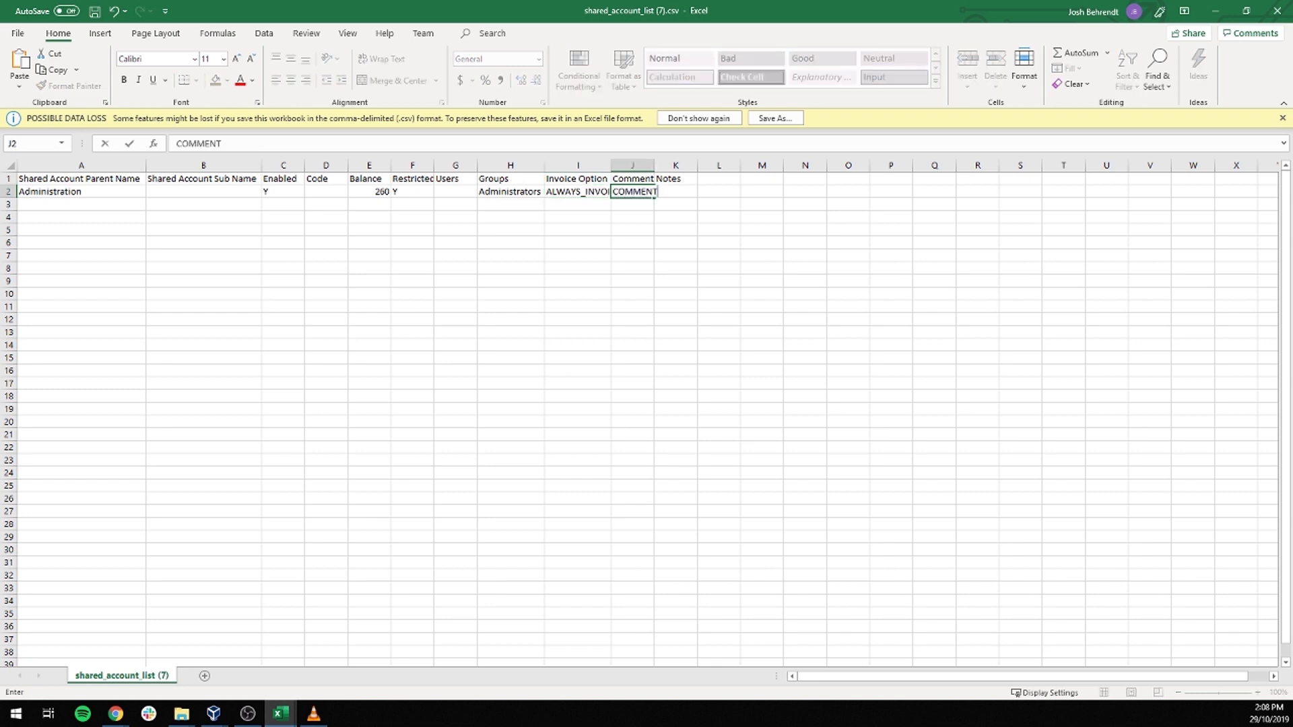
pyautogui.write('_OPTIONAL')
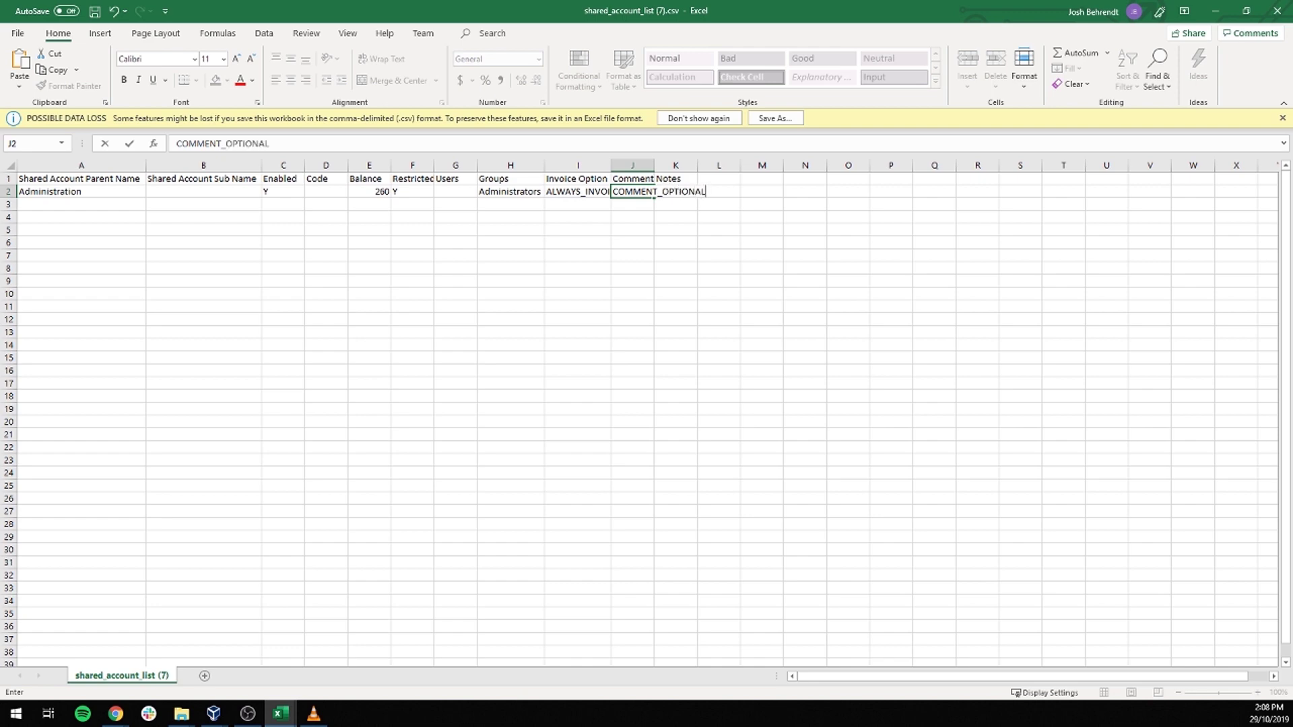
pyautogui.doubleClick(653, 165)
pyautogui.click(845, 293)
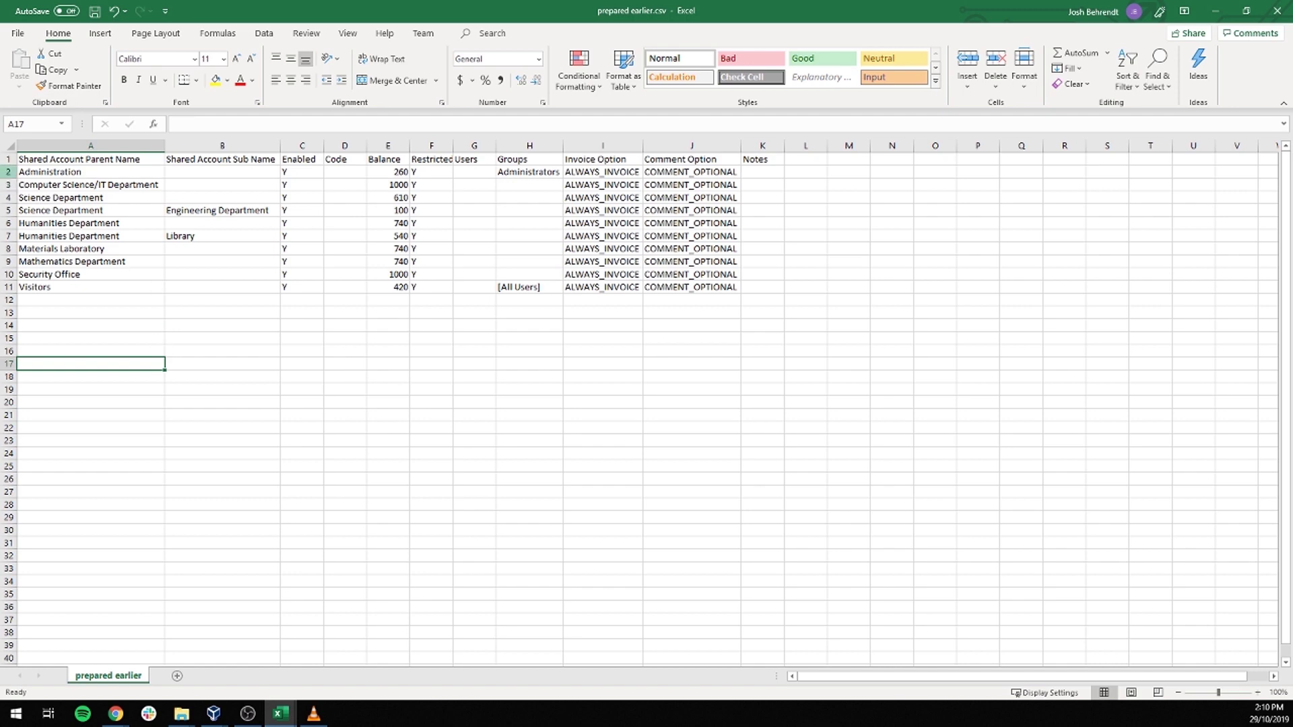
# Step: Select the header row of prepared earlier.csv to remove it
pyautogui.click(8, 160)
pyautogui.rightClick(8, 160)
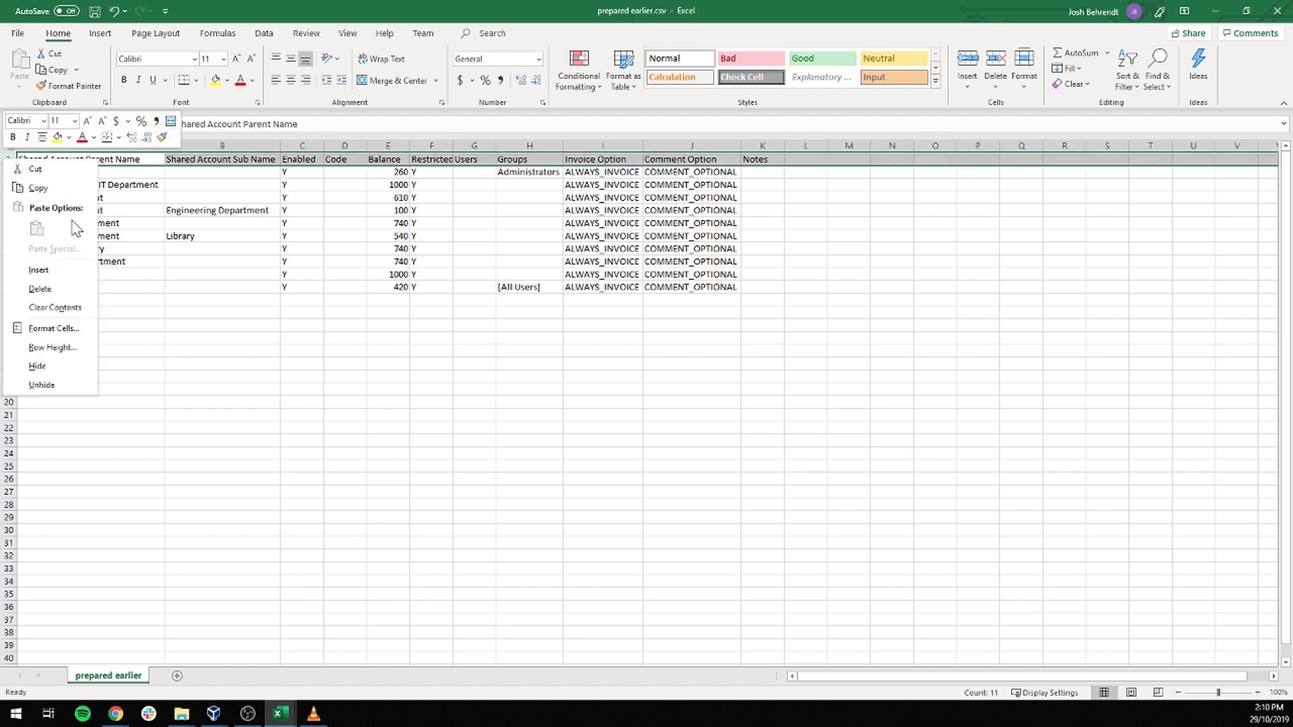
# Step: Delete the header row and save the sheet as tab-delimited text, prepared earlier.txt
pyautogui.click(41, 289)
pyautogui.click(205, 309)
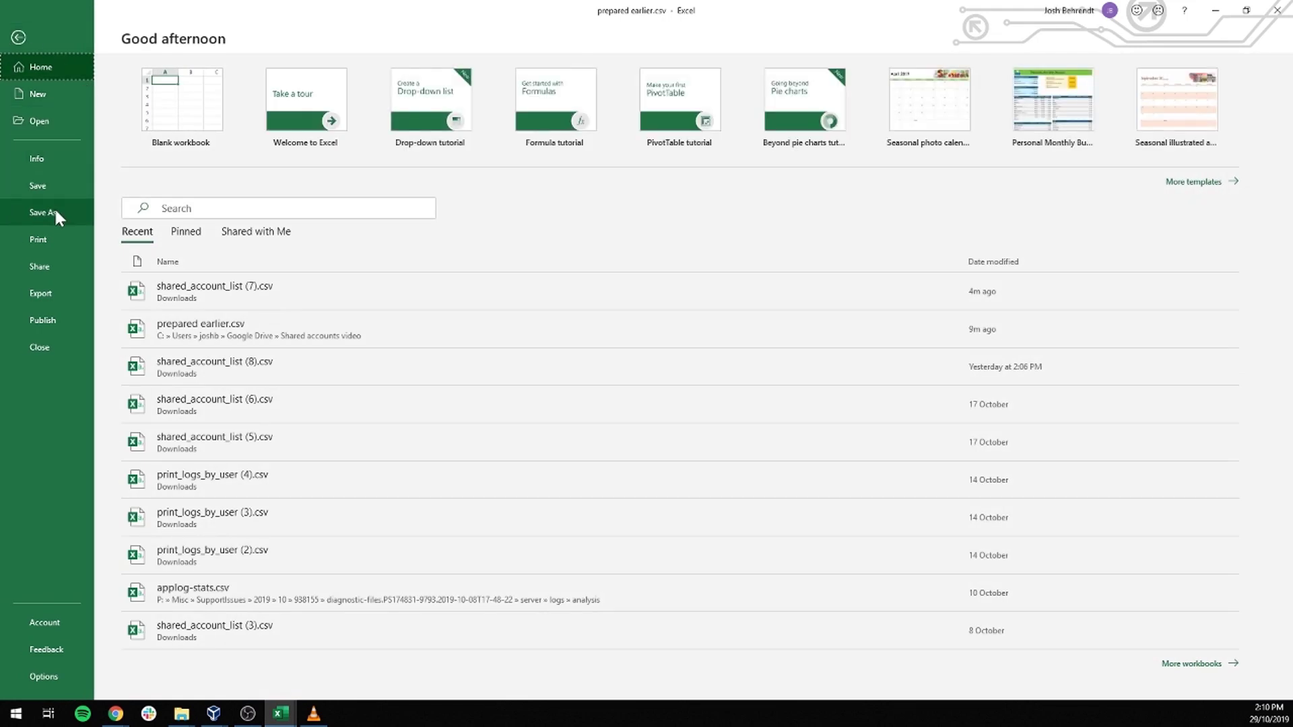
pyautogui.click(55, 212)
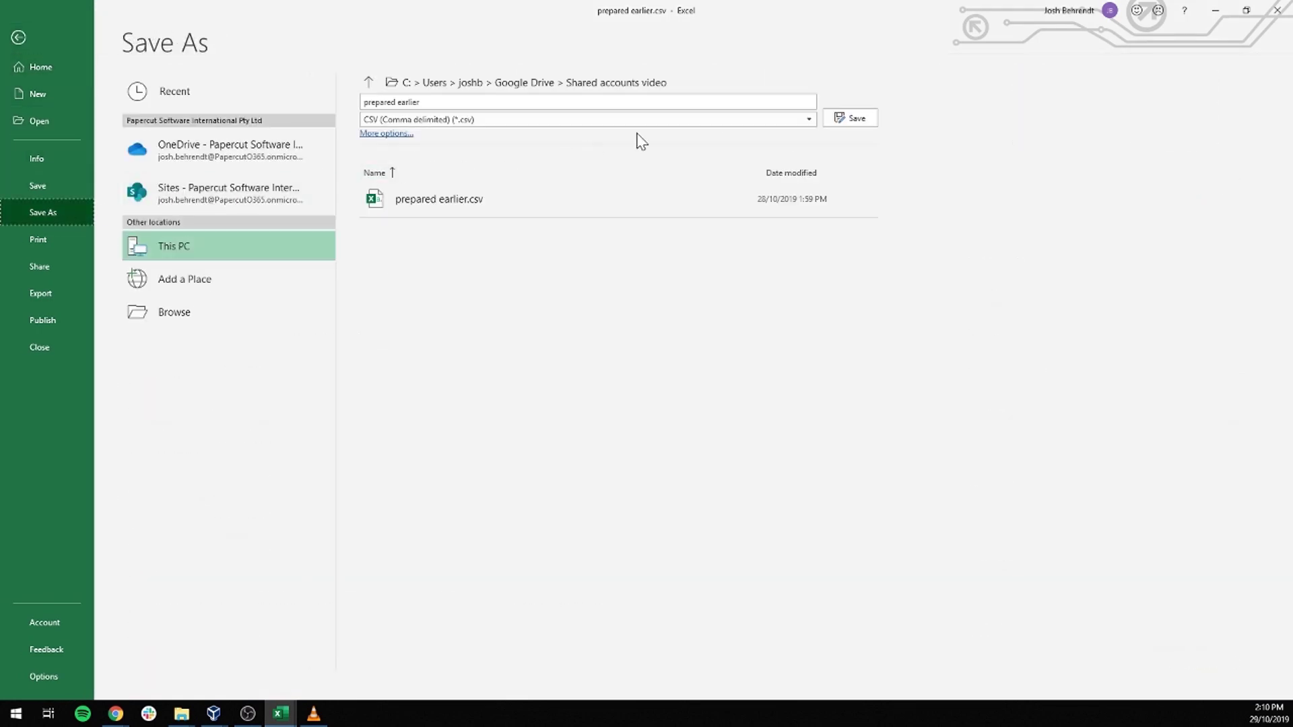
pyautogui.click(807, 119)
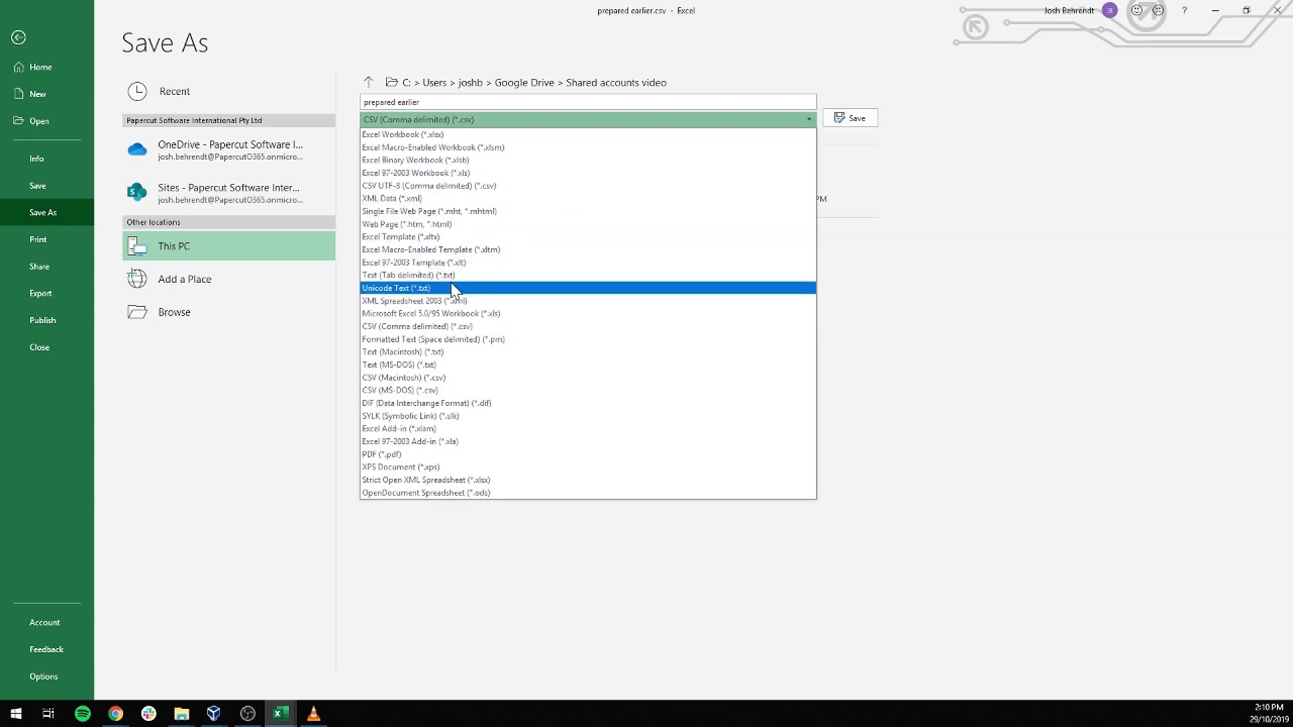
pyautogui.click(414, 276)
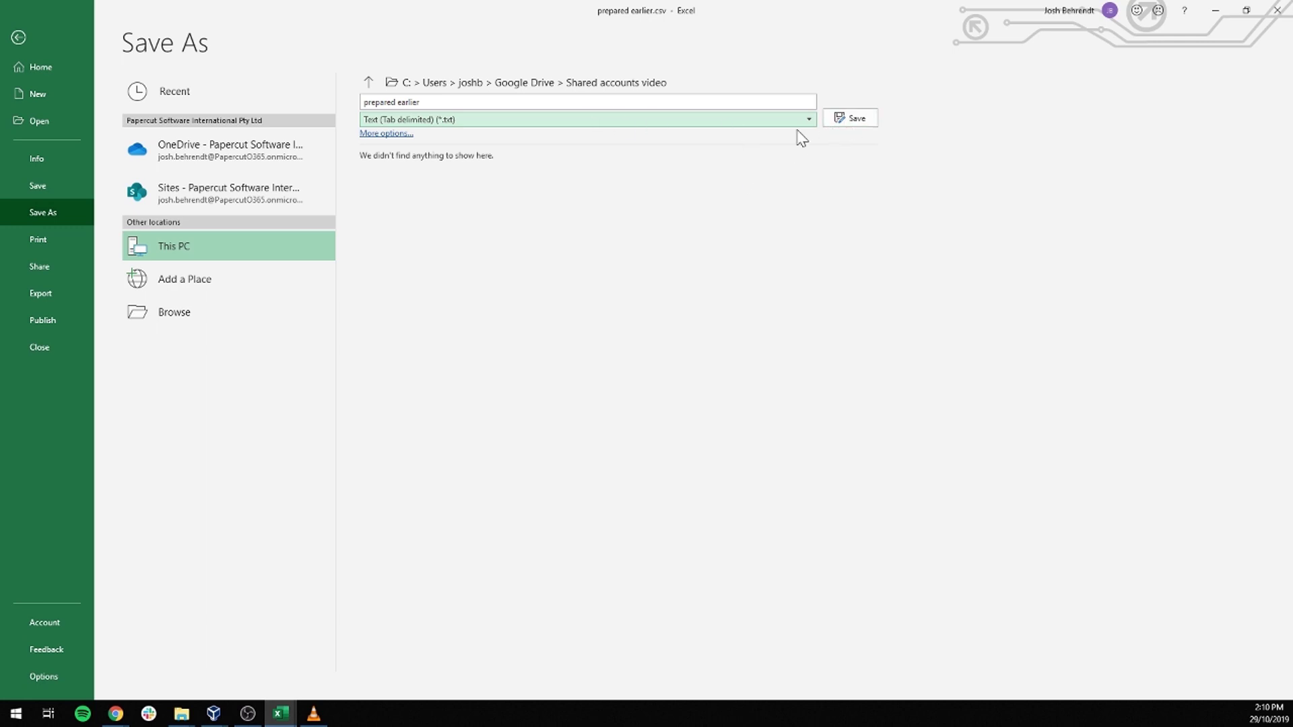
pyautogui.click(849, 120)
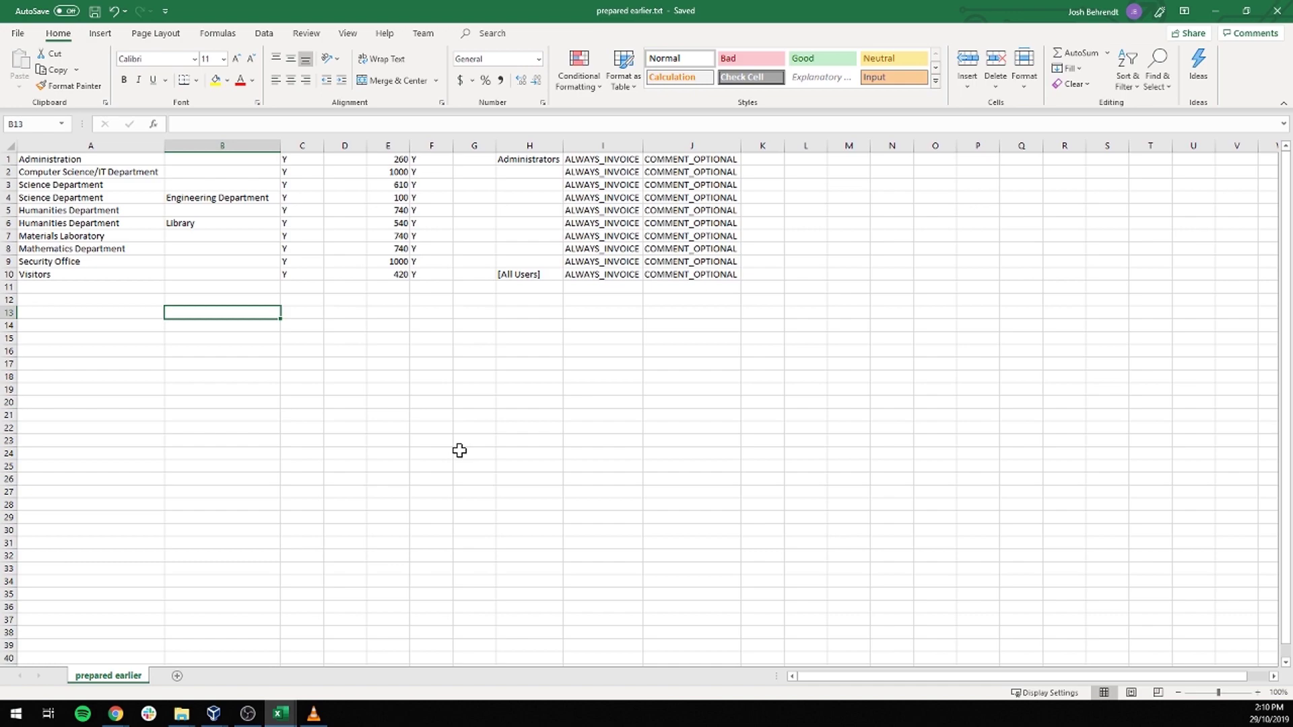
# Step: Batch import prepared earlier.txt from the Shared accounts video folder into PaperCut MF
pyautogui.moveTo(115, 719)
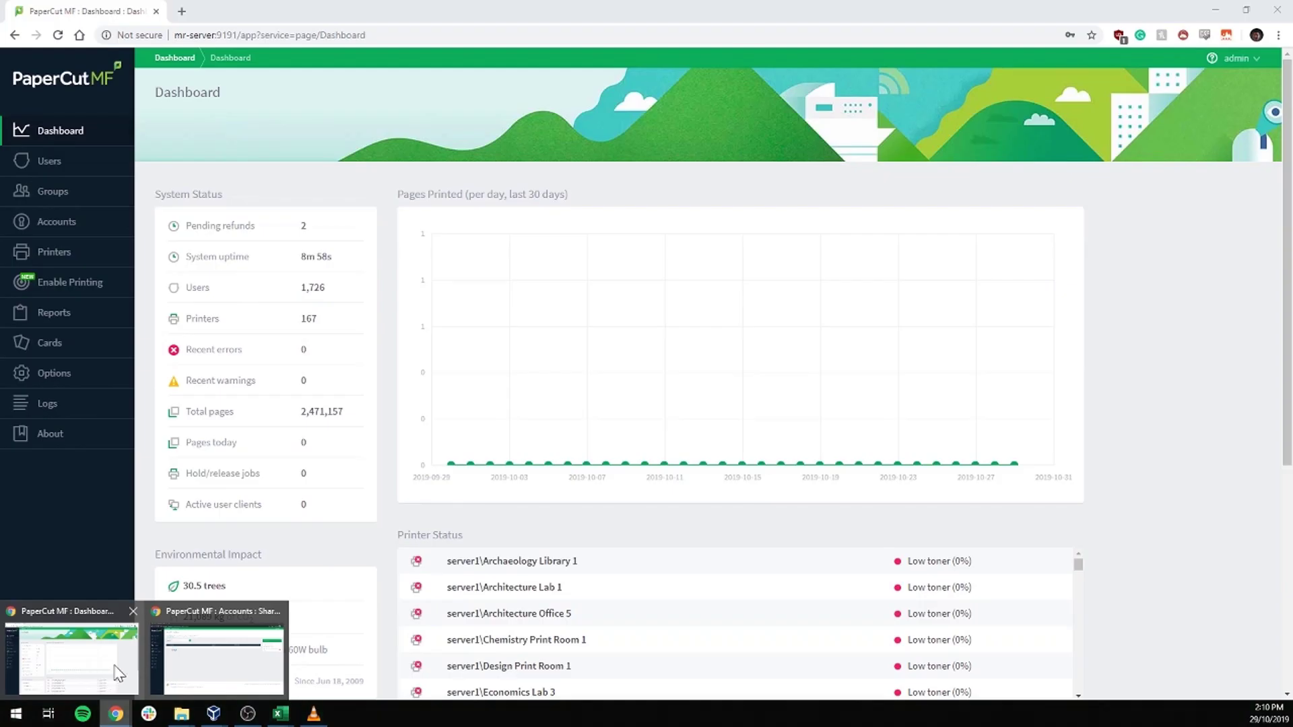
pyautogui.click(167, 664)
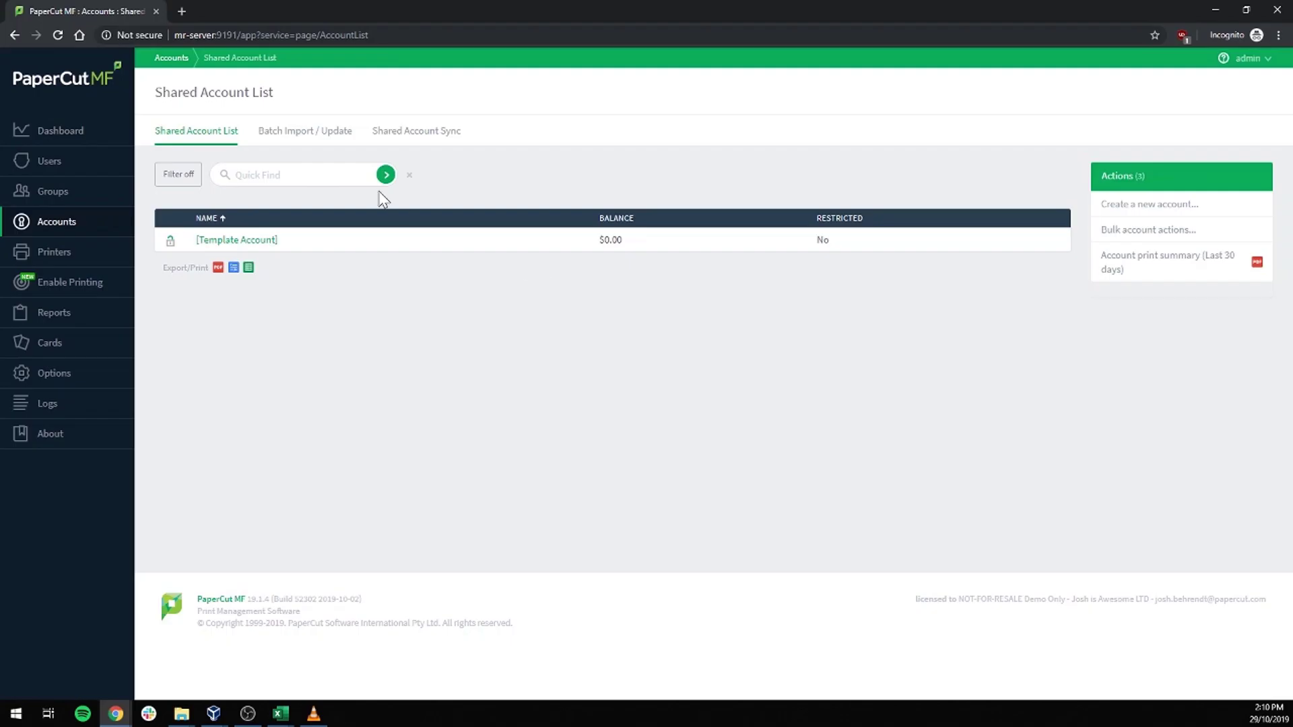
pyautogui.click(308, 136)
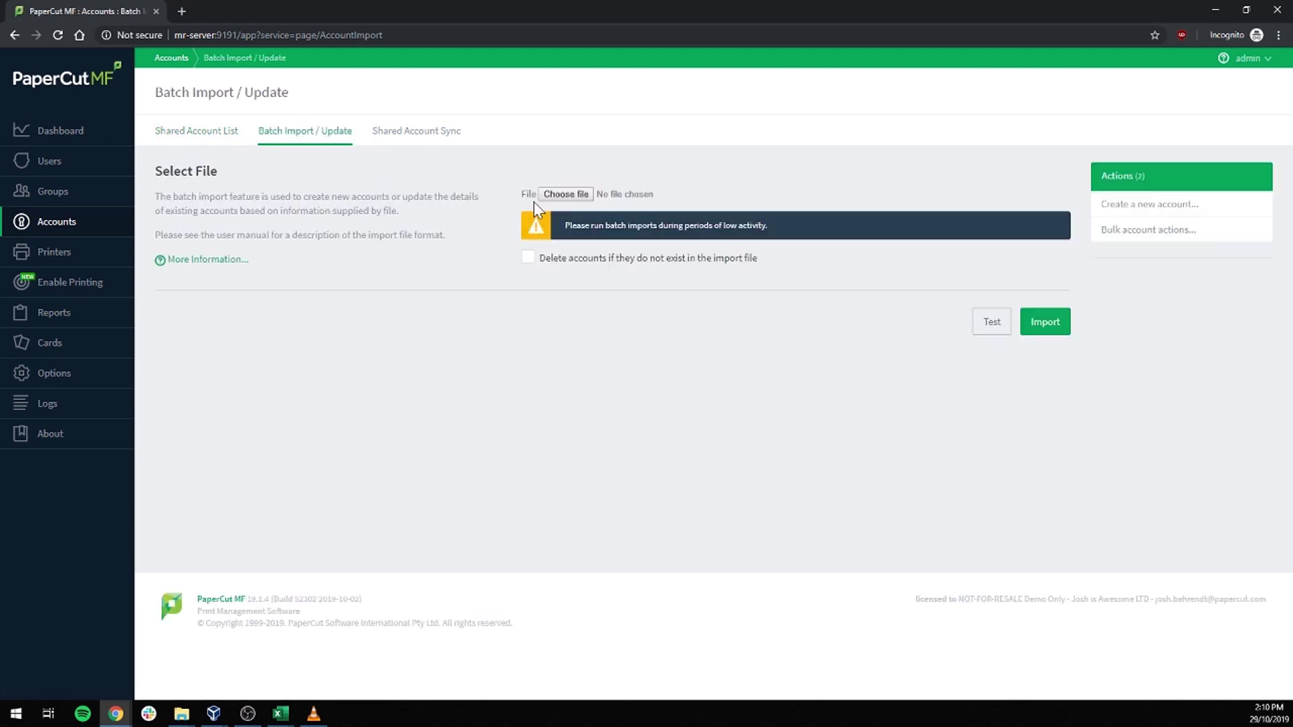
pyautogui.click(562, 195)
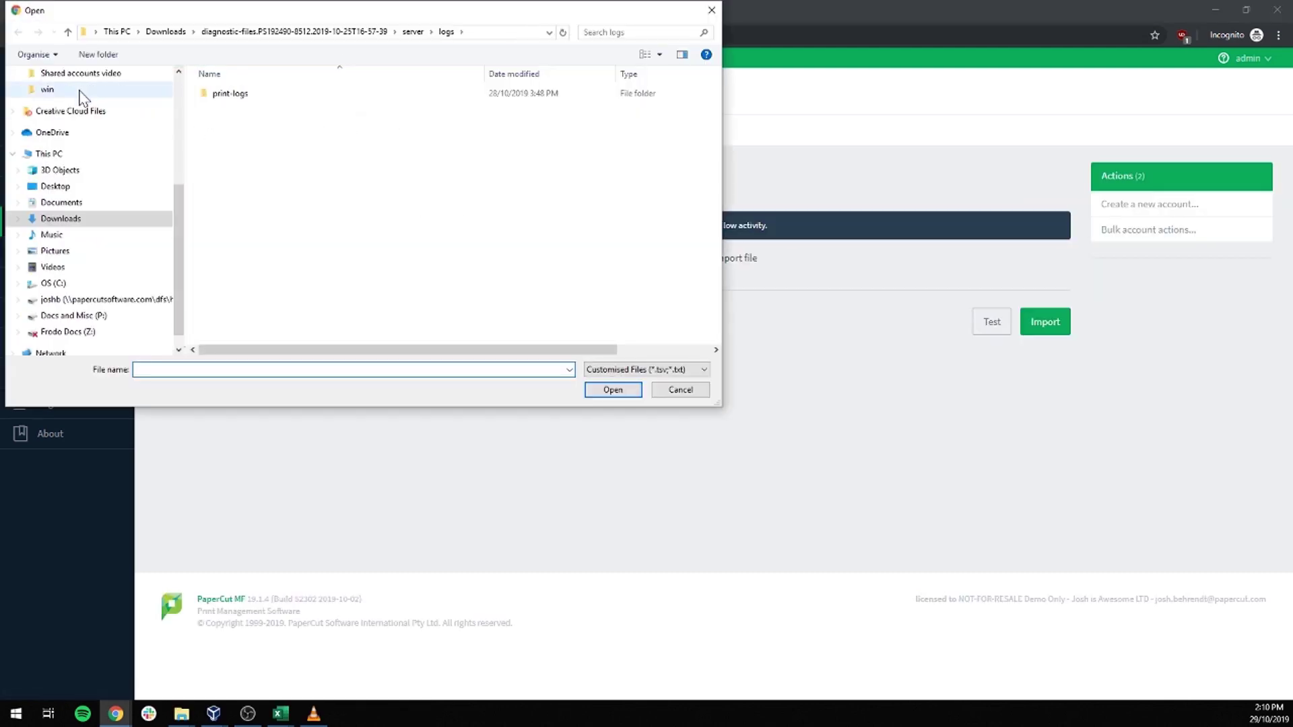
pyautogui.scroll(2, 79, 94)
pyautogui.click(140, 156)
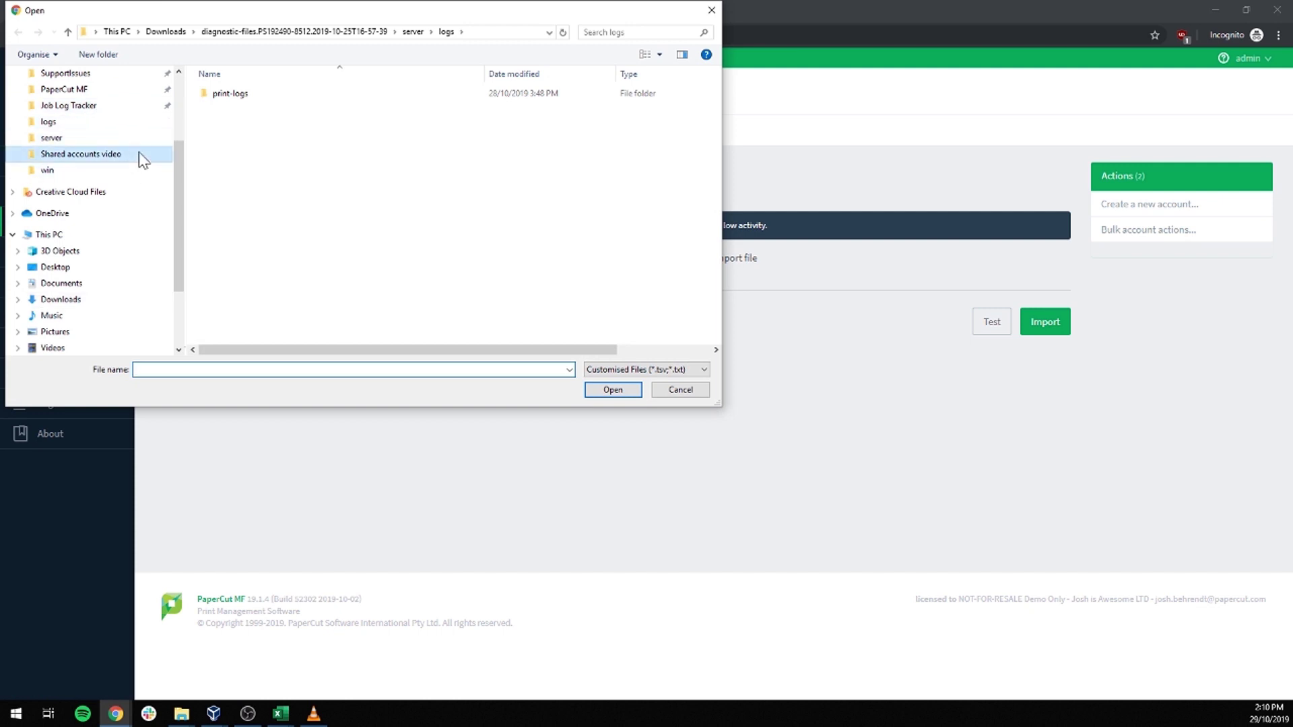
pyautogui.doubleClick(241, 97)
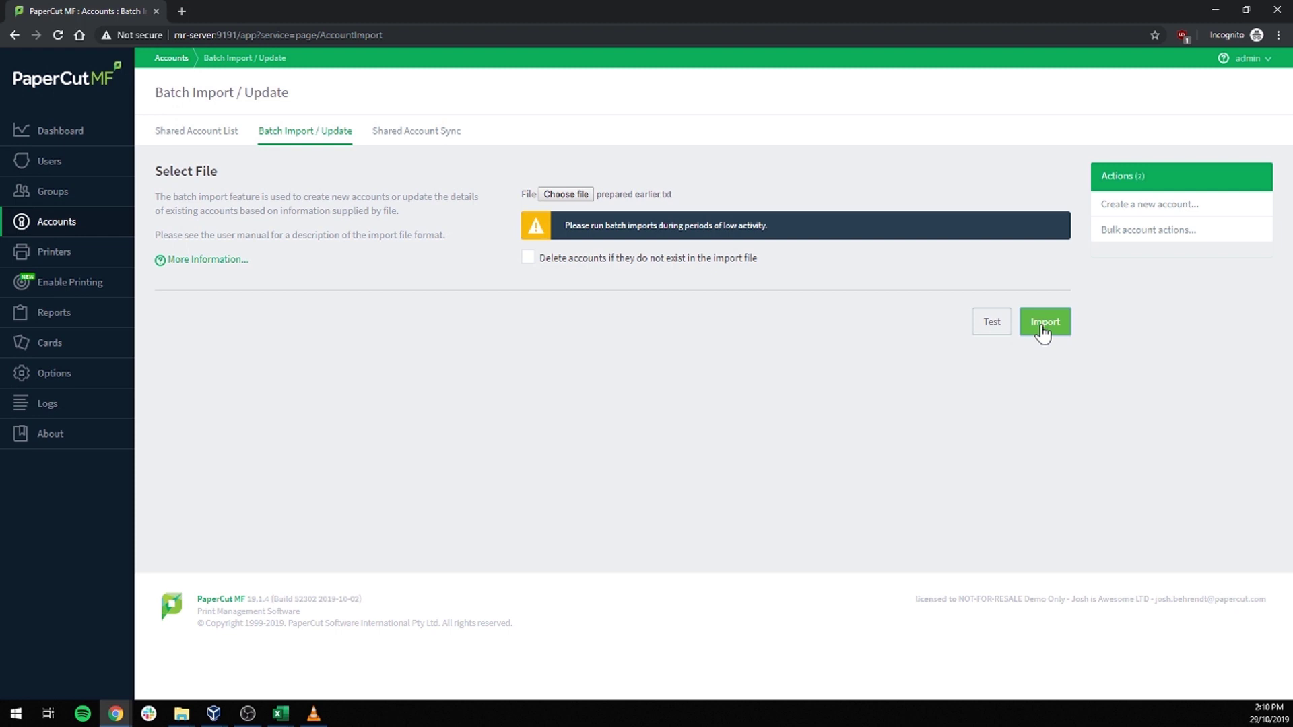
pyautogui.click(1043, 323)
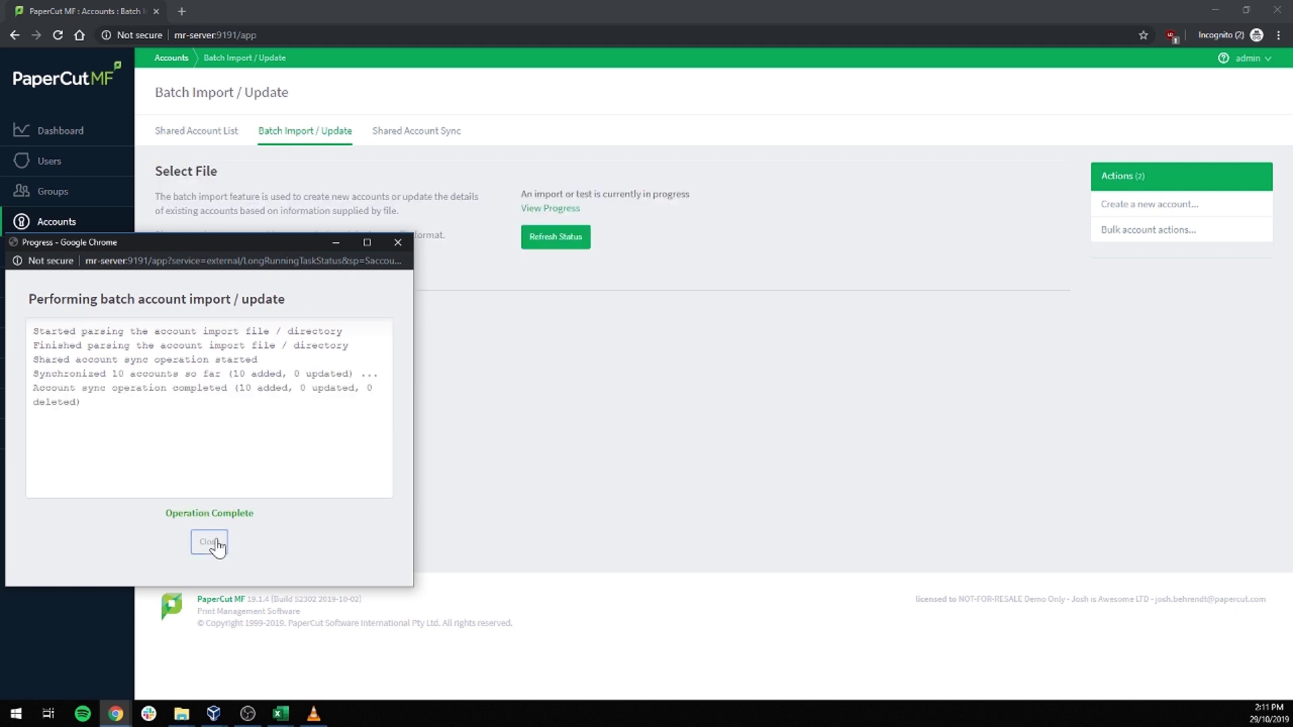
# Step: Close the import progress, review the Shared Account List, and export it as CSV
pyautogui.click(214, 542)
pyautogui.click(200, 133)
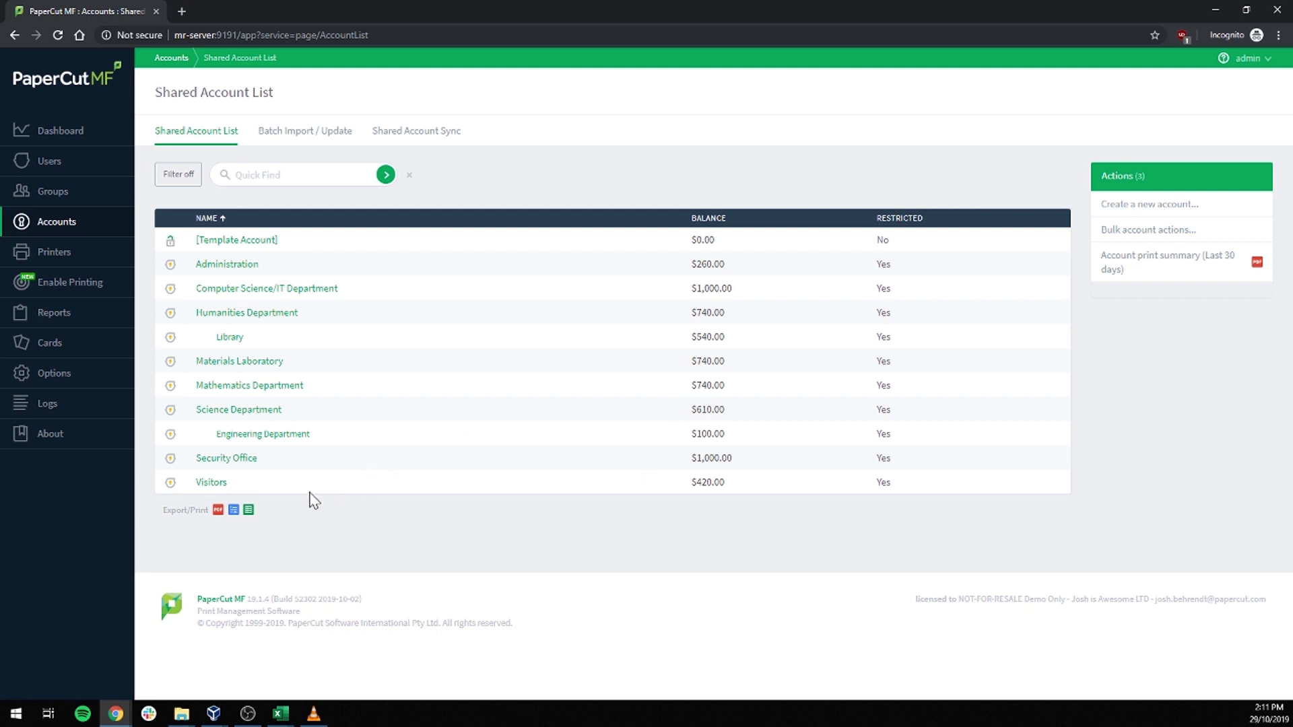
pyautogui.click(247, 511)
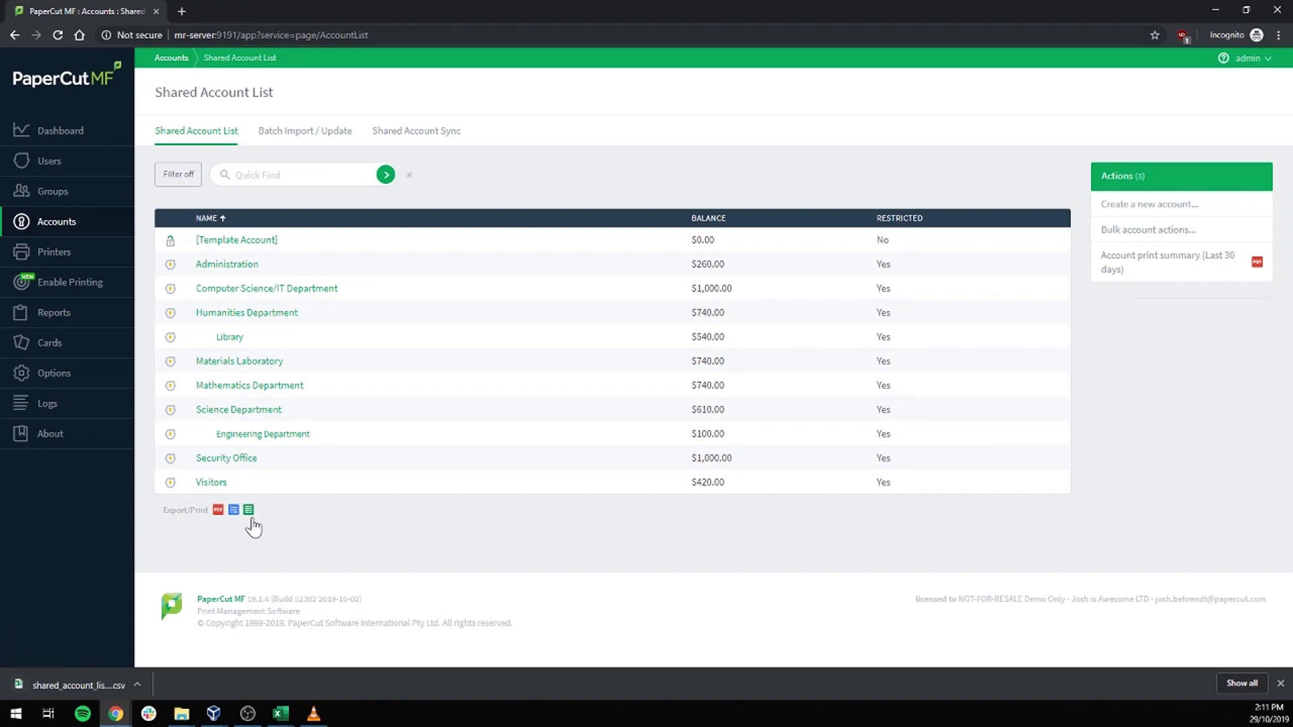
# Step: Open the downloaded account list in Excel and delete columns L through Q
pyautogui.click(101, 685)
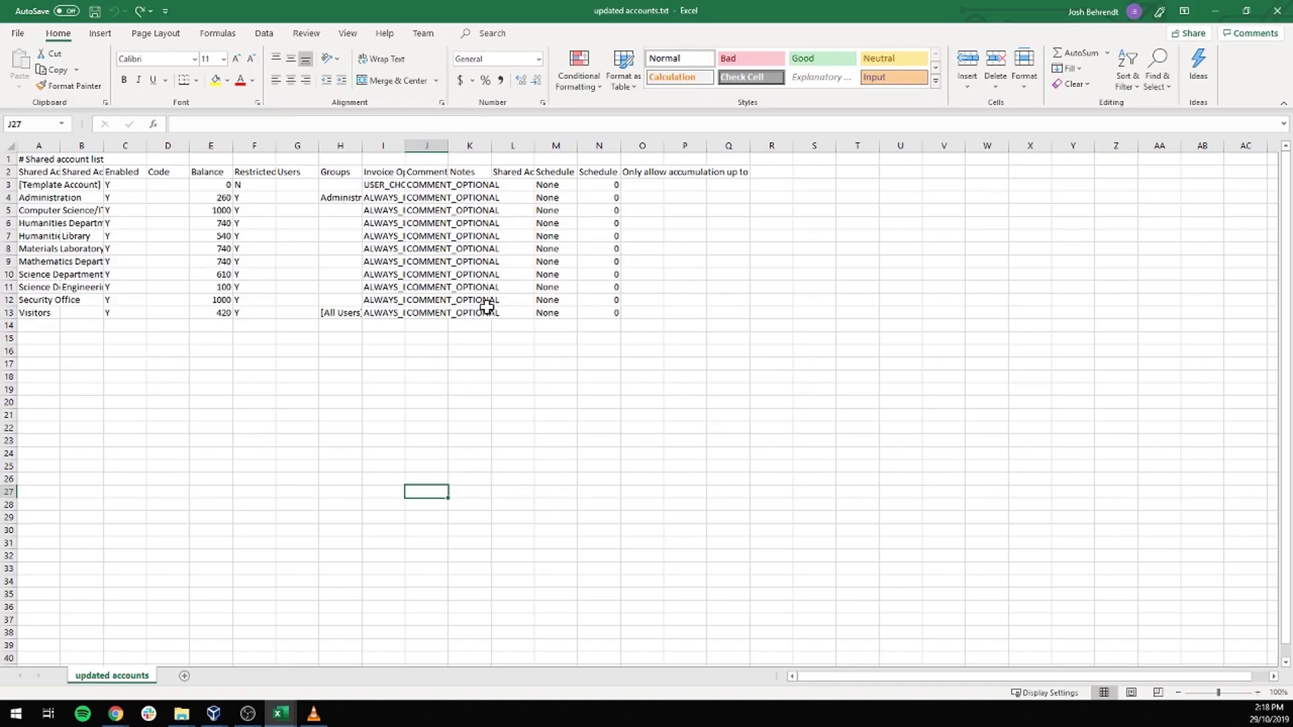
pyautogui.moveTo(514, 146); pyautogui.dragTo(728, 145)
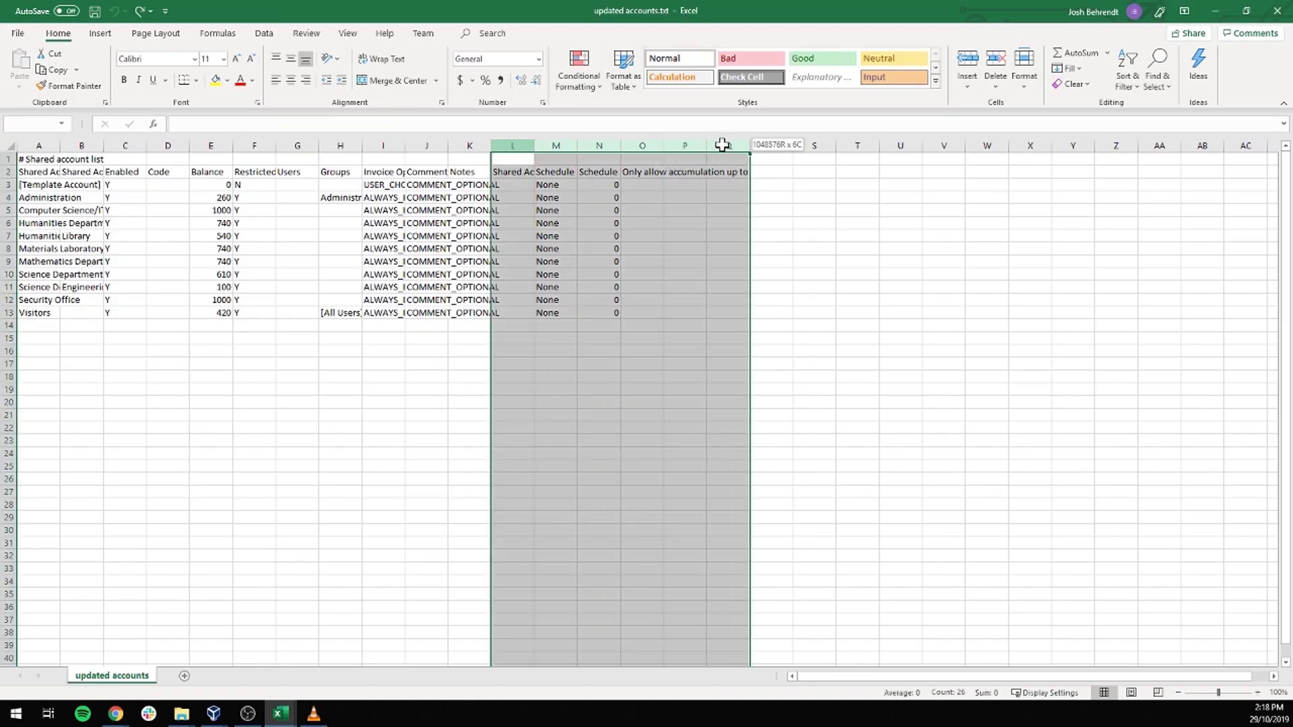
pyautogui.rightClick(728, 145)
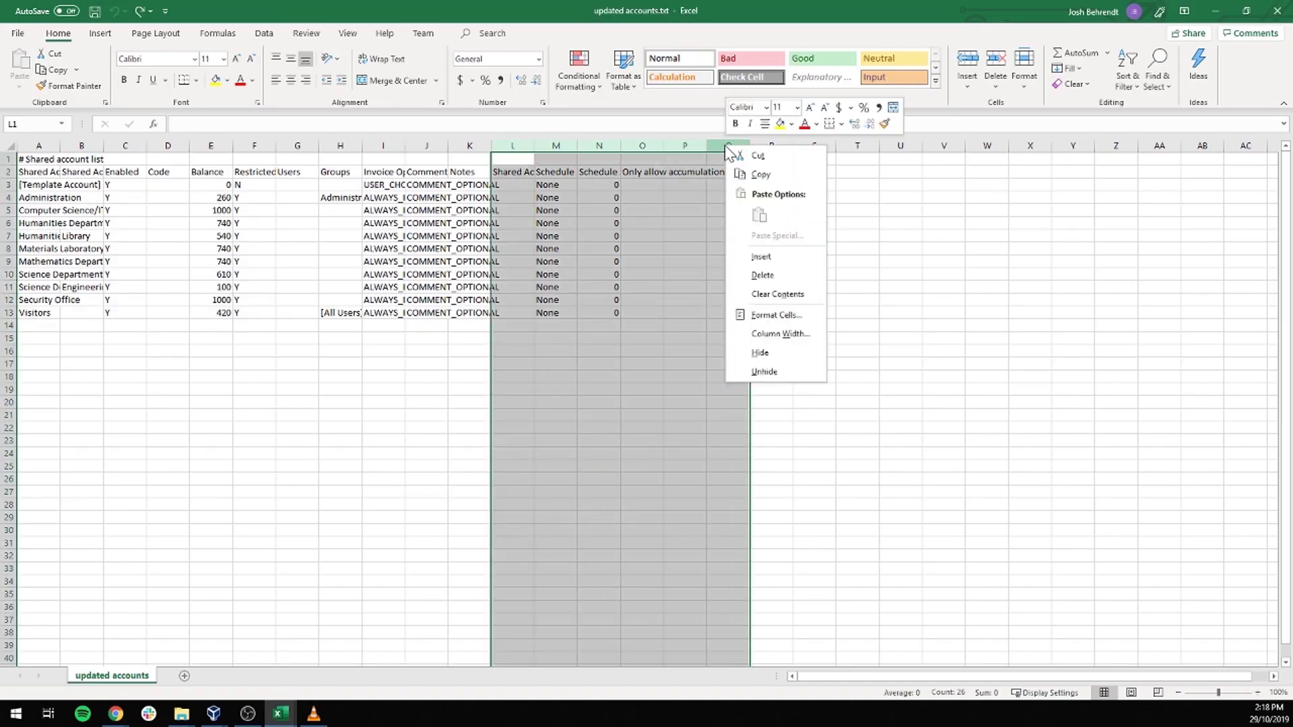
pyautogui.click(762, 276)
# Step: Delete the title row and the Template Account row
pyautogui.click(7, 184)
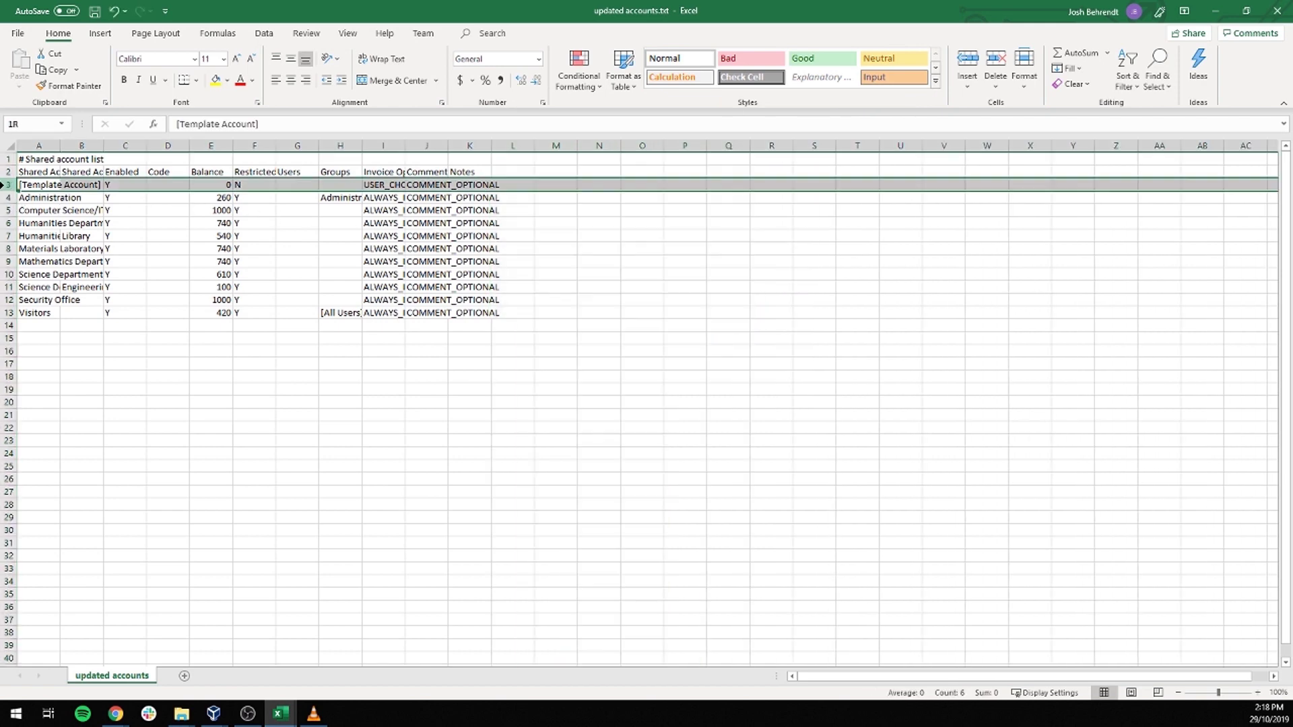
pyautogui.keyDown('ctrl'); pyautogui.click(8, 159); pyautogui.keyUp('ctrl')
pyautogui.rightClick(8, 162)
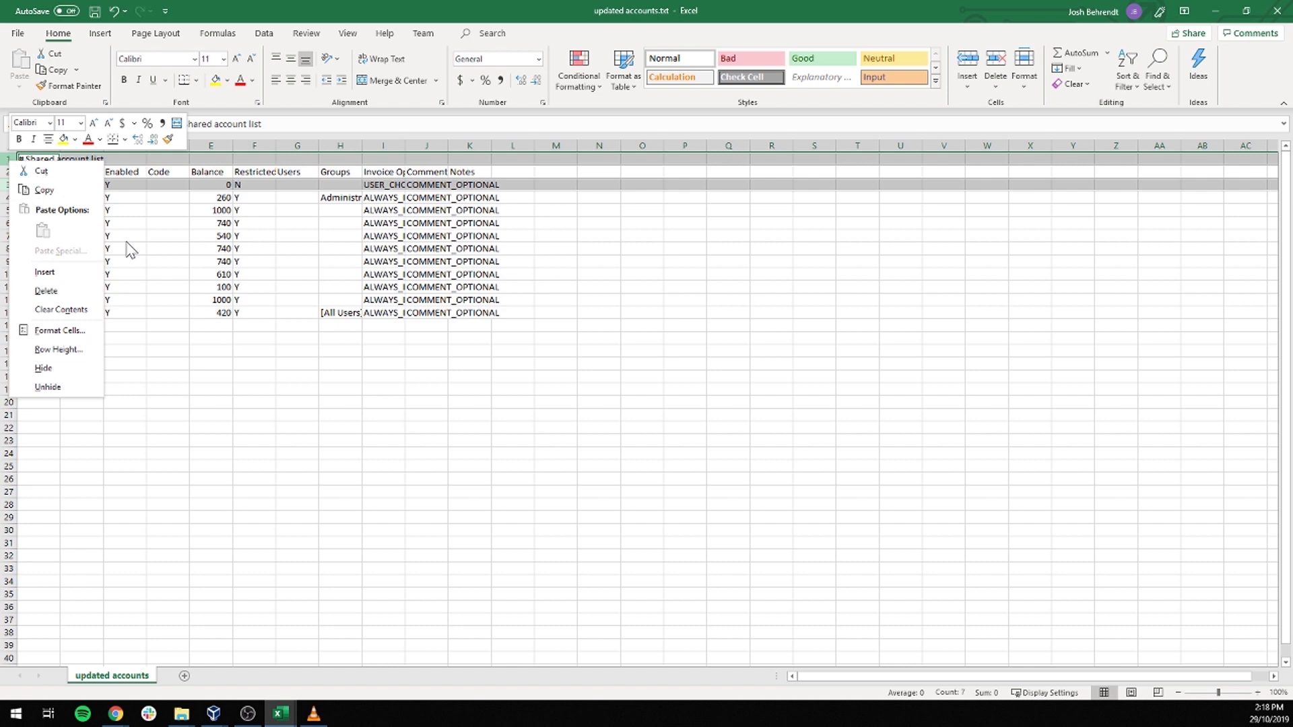
pyautogui.click(86, 291)
pyautogui.click(163, 274)
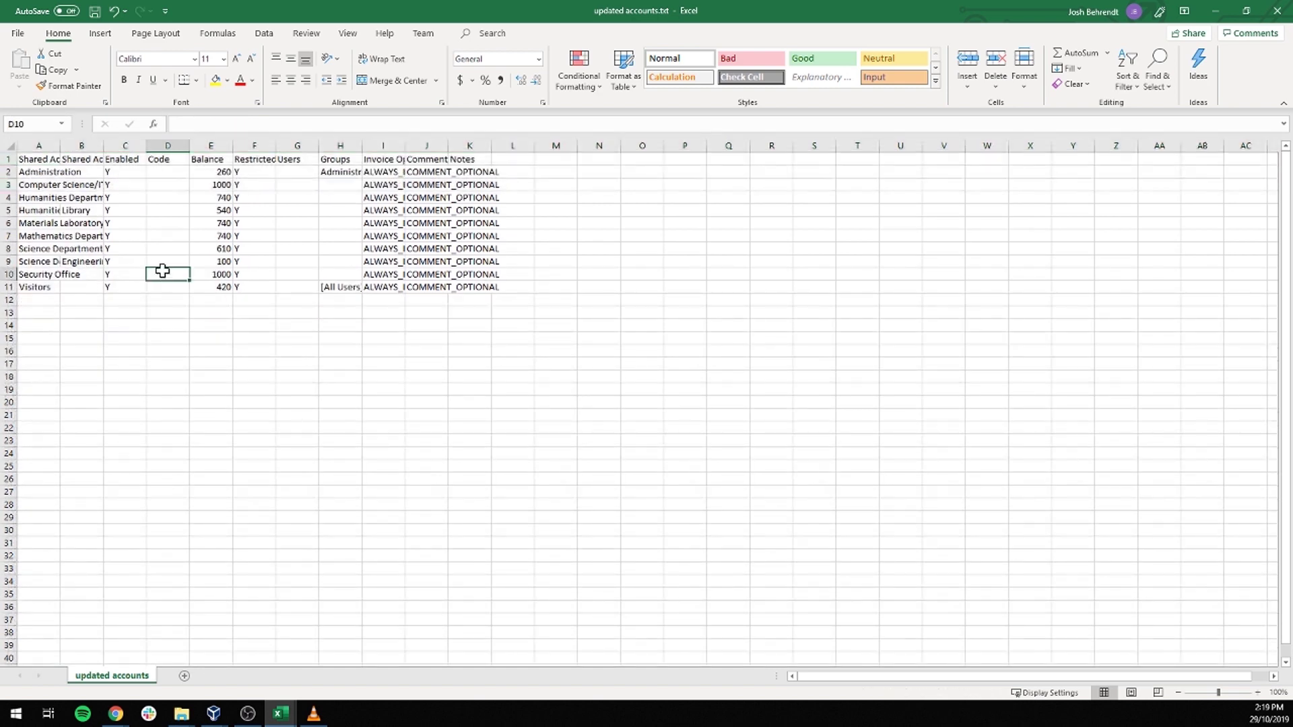
# Step: Set Computer Science/IT Enabled to N and Science Department Restricted to N, and clear Administration's group
pyautogui.doubleClick(121, 186)
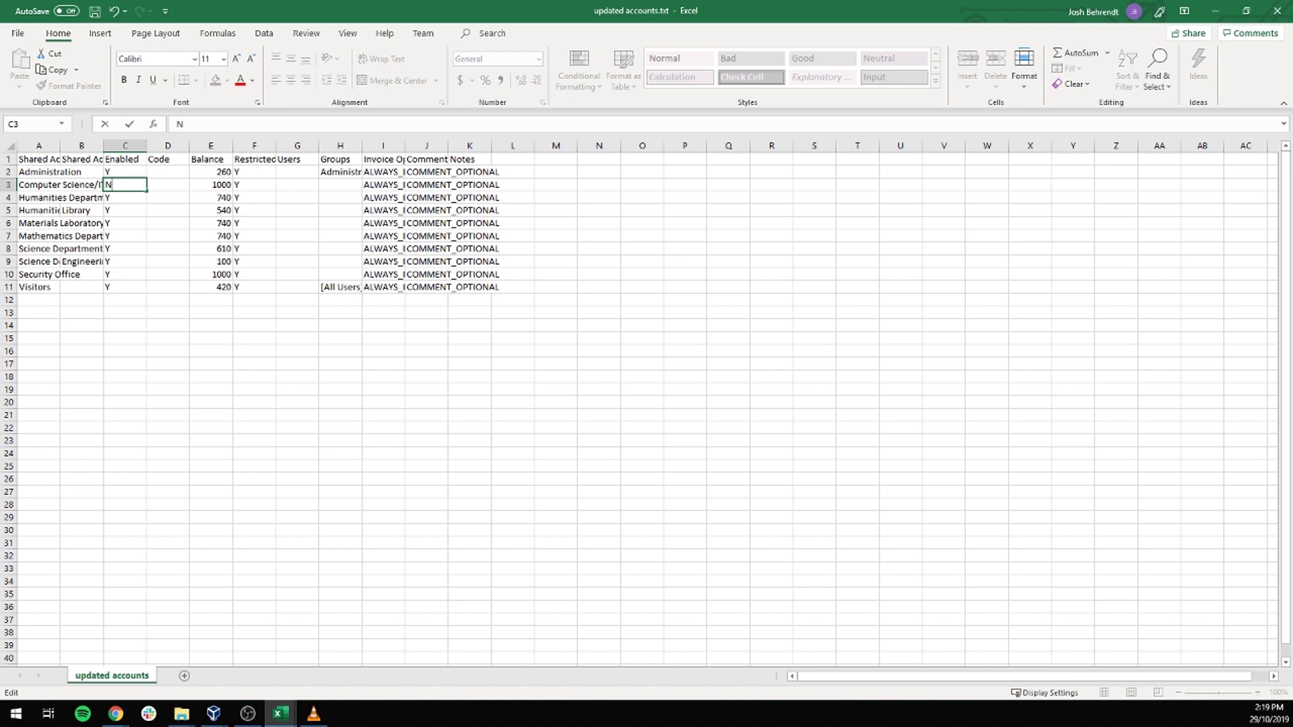
pyautogui.press('Return')
pyautogui.click(247, 249)
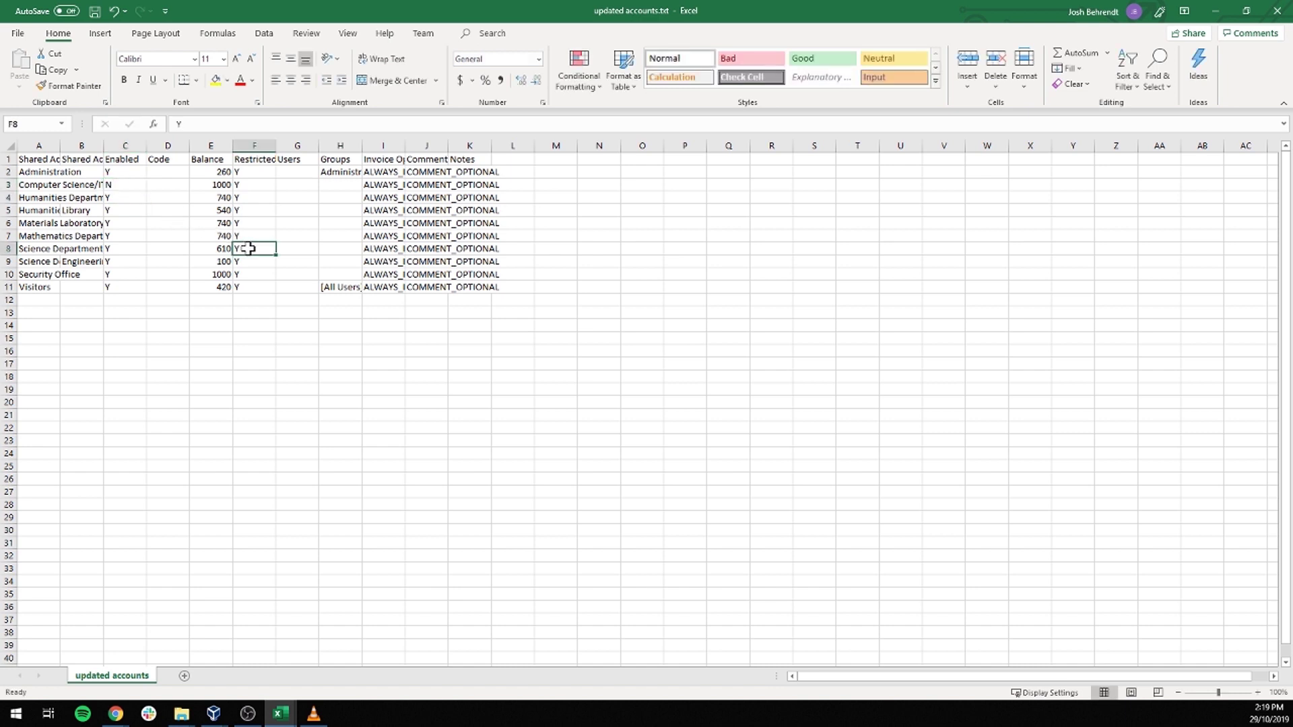
pyautogui.press('BackSpace')
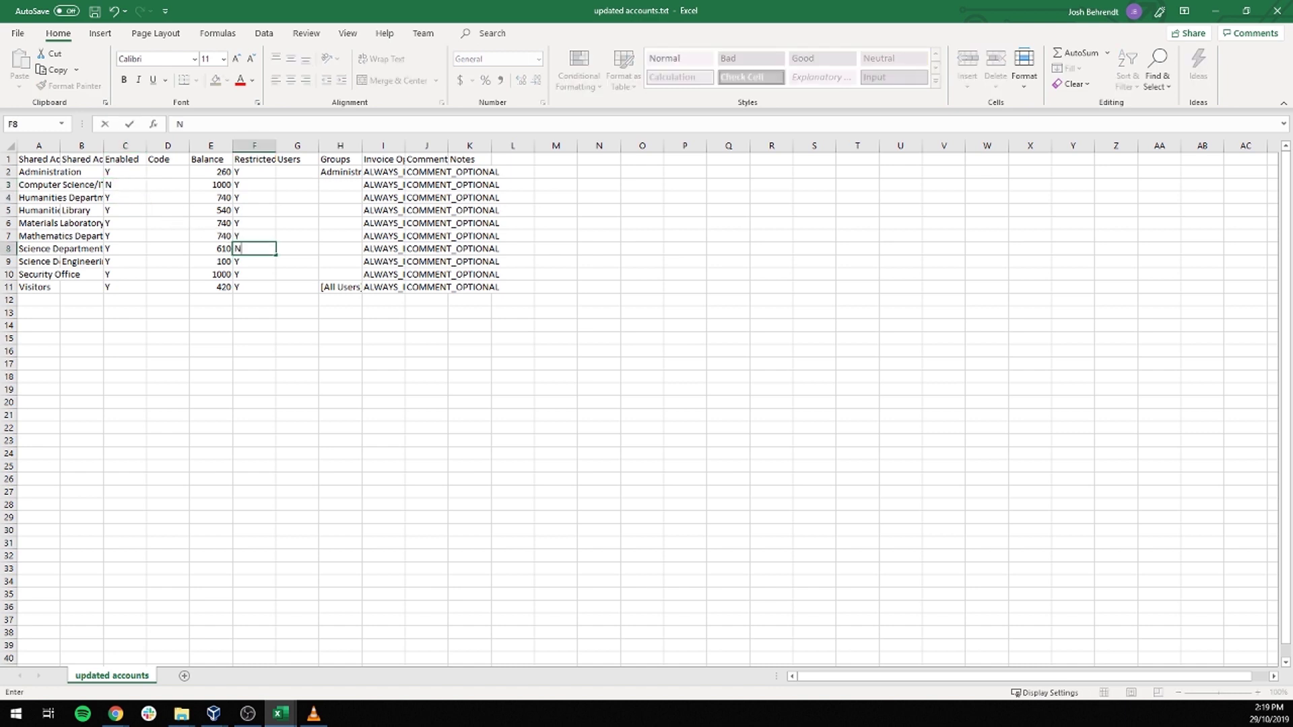
pyautogui.click(335, 191)
pyautogui.click(342, 173)
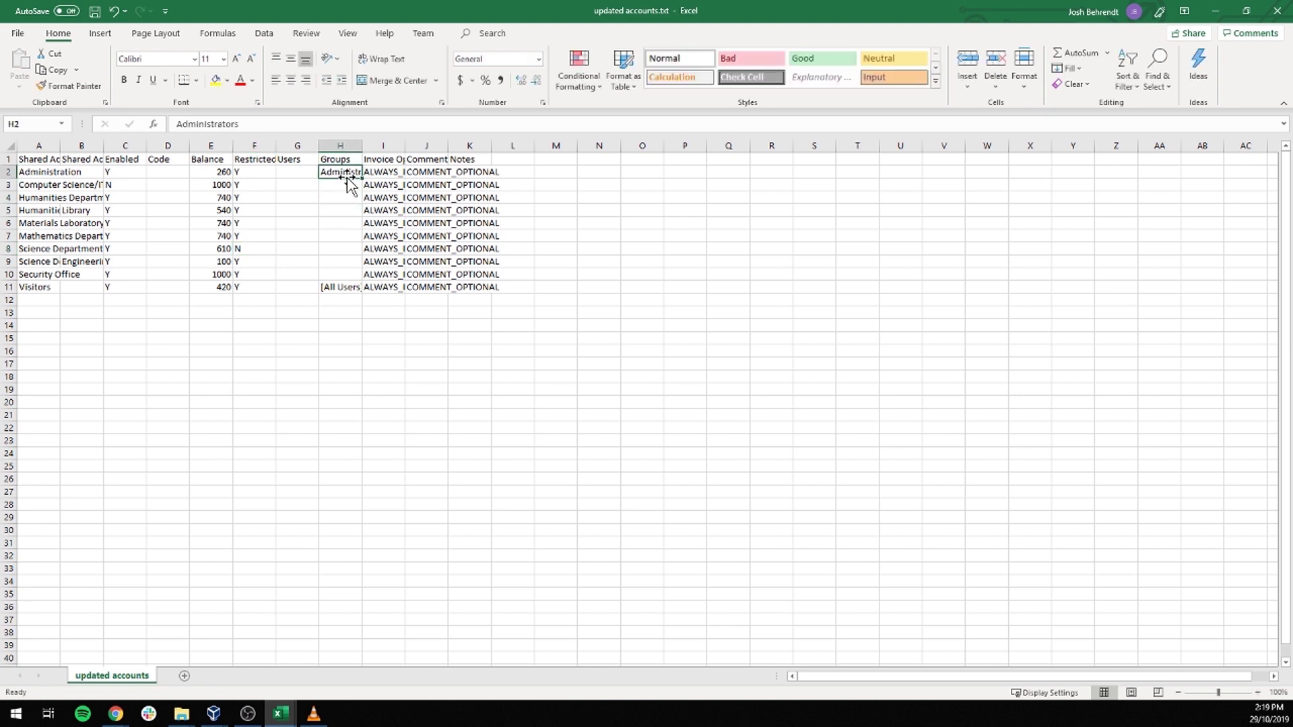
pyautogui.press('Delete')
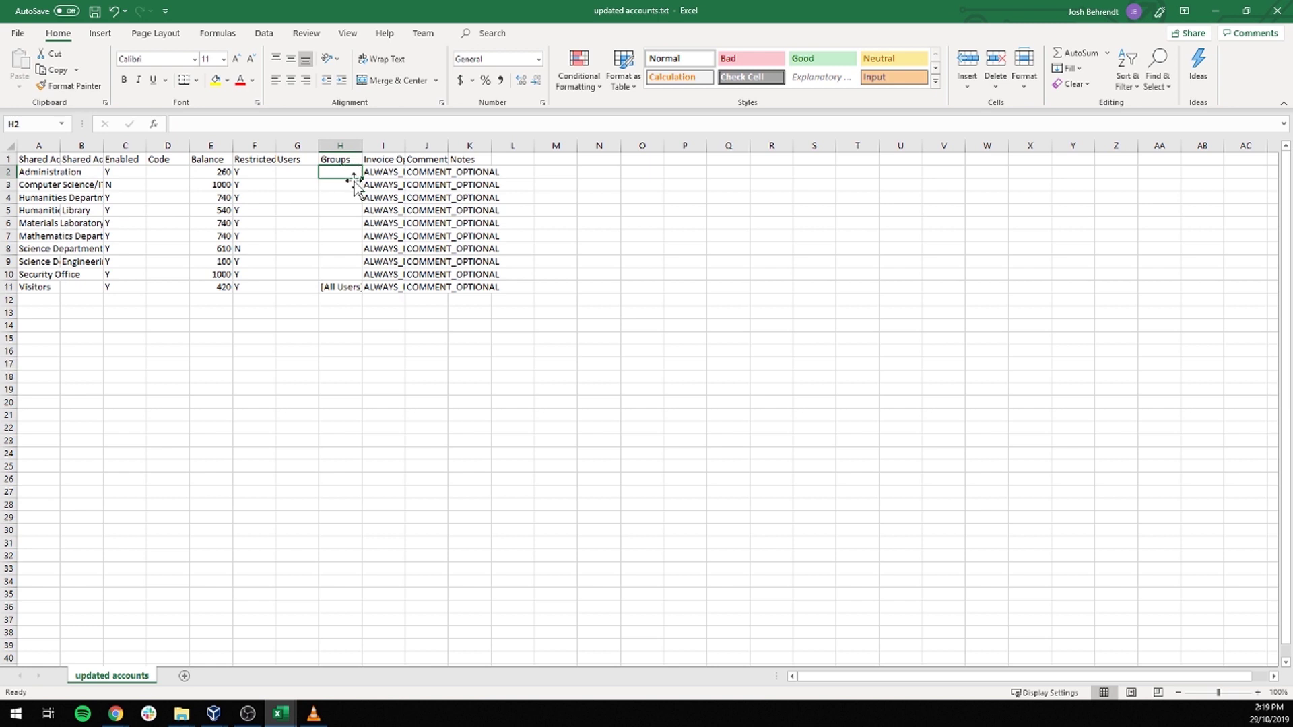
# Step: Format the Groups column H as Text
pyautogui.rightClick(353, 147)
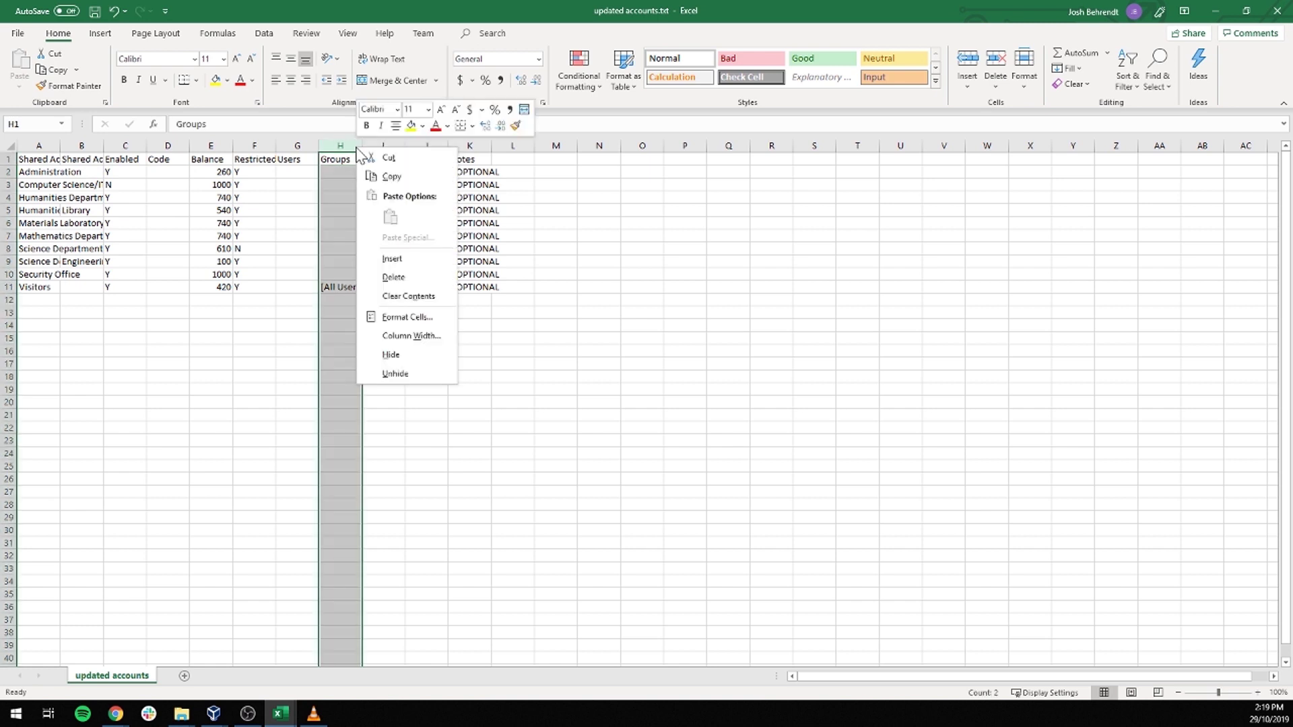
pyautogui.click(411, 319)
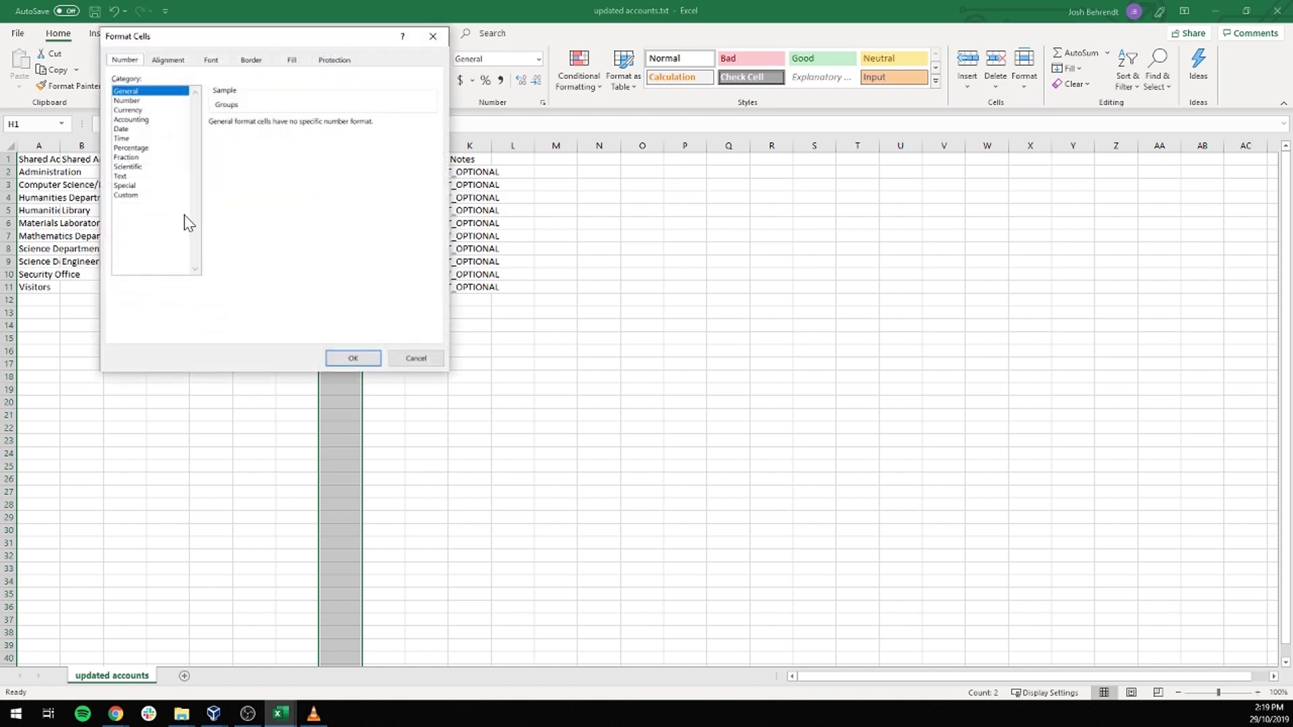
pyautogui.click(121, 176)
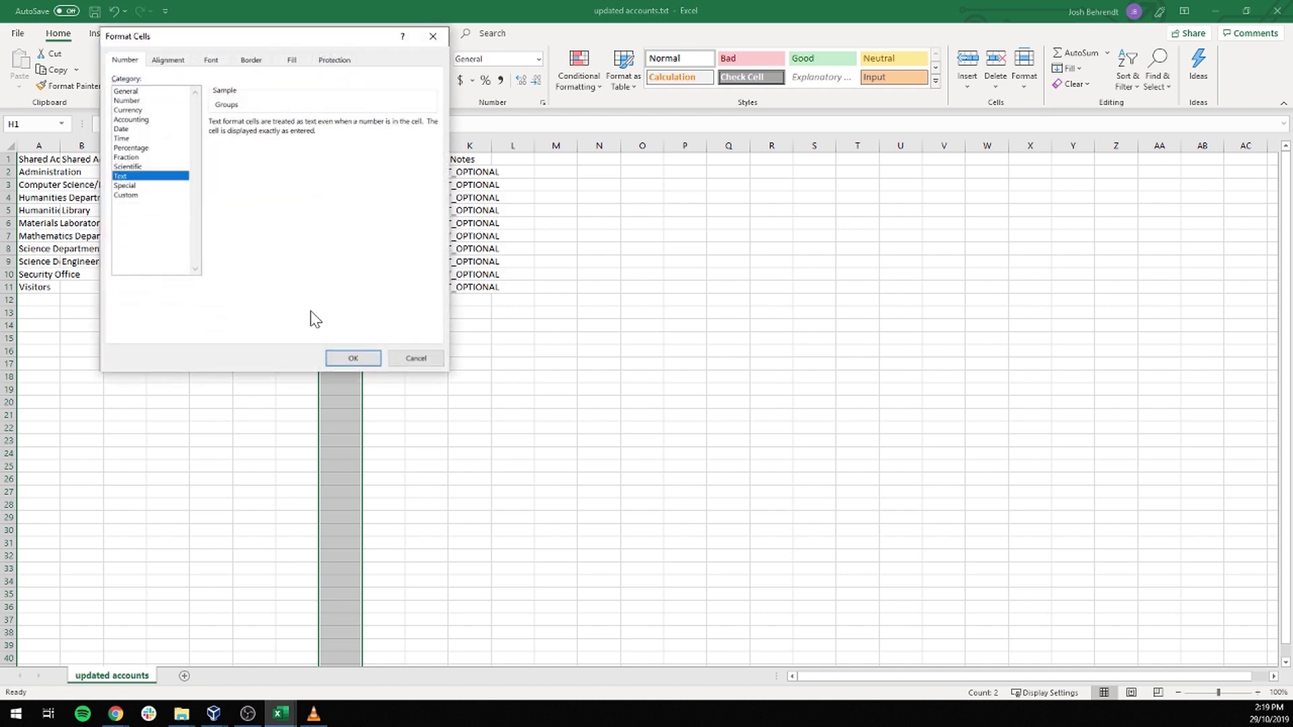
pyautogui.click(371, 362)
pyautogui.click(364, 355)
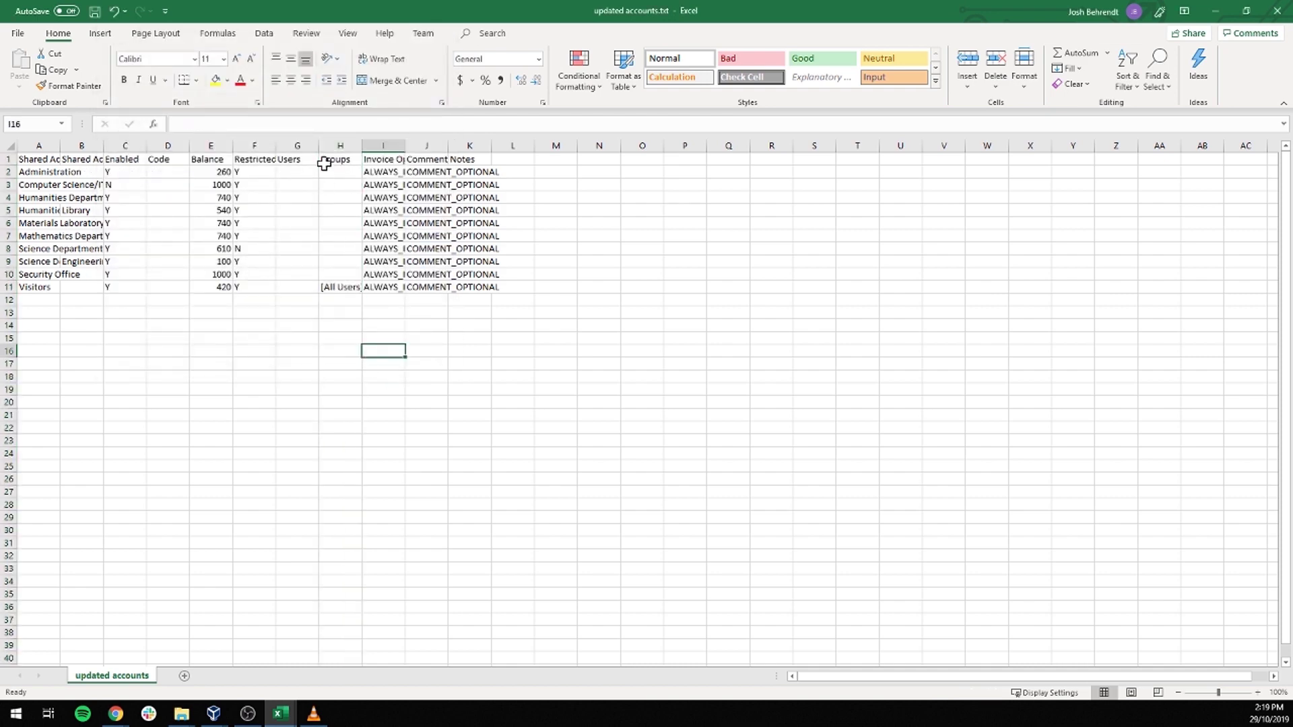
# Step: Enter +Staff in the Administration account's Groups cell H2
pyautogui.click(326, 173)
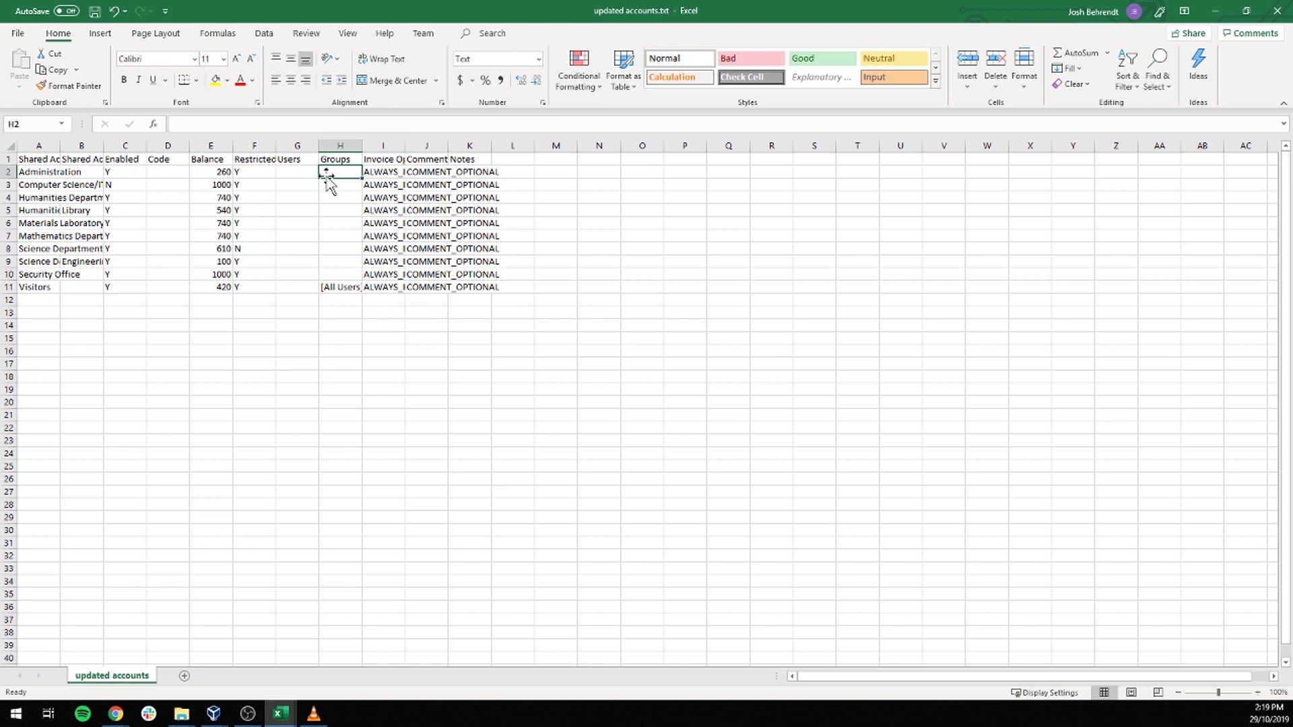
pyautogui.write('+Staf')
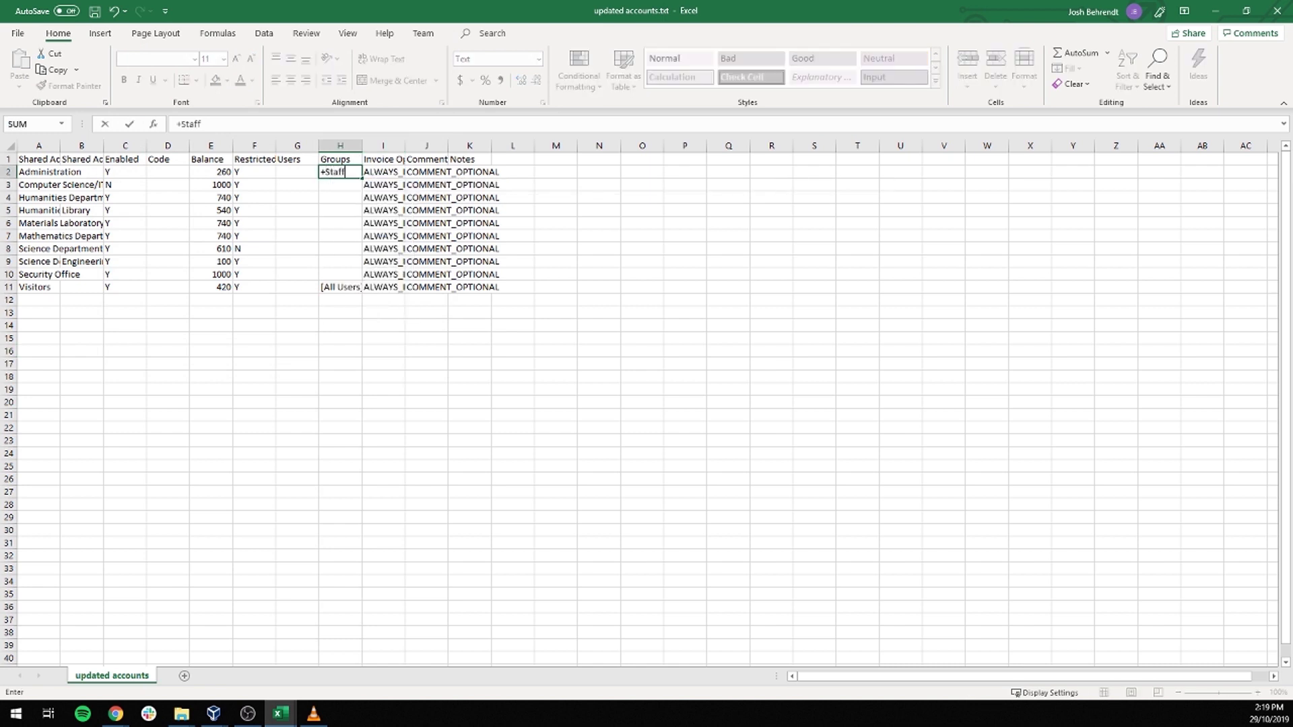
pyautogui.write('f')
pyautogui.click(333, 222)
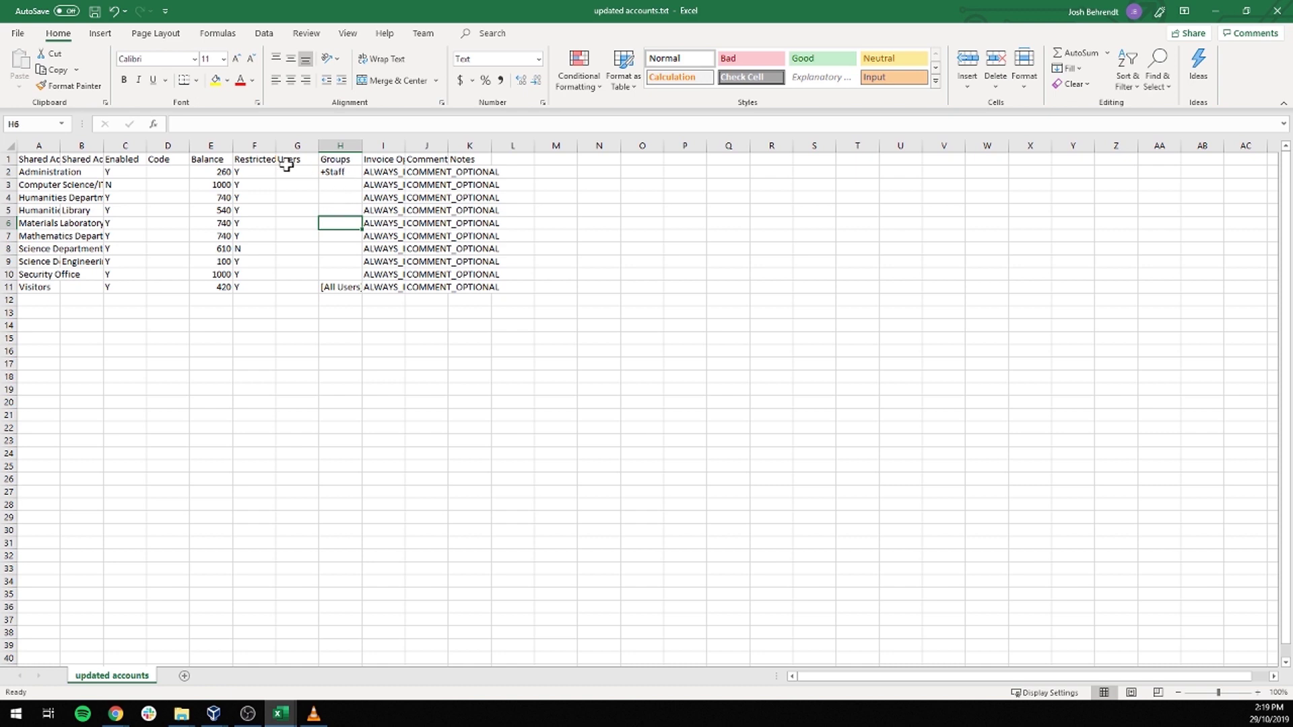
# Step: Save over updated accounts.txt as Text (Tab delimited), replacing the existing file
pyautogui.click(18, 35)
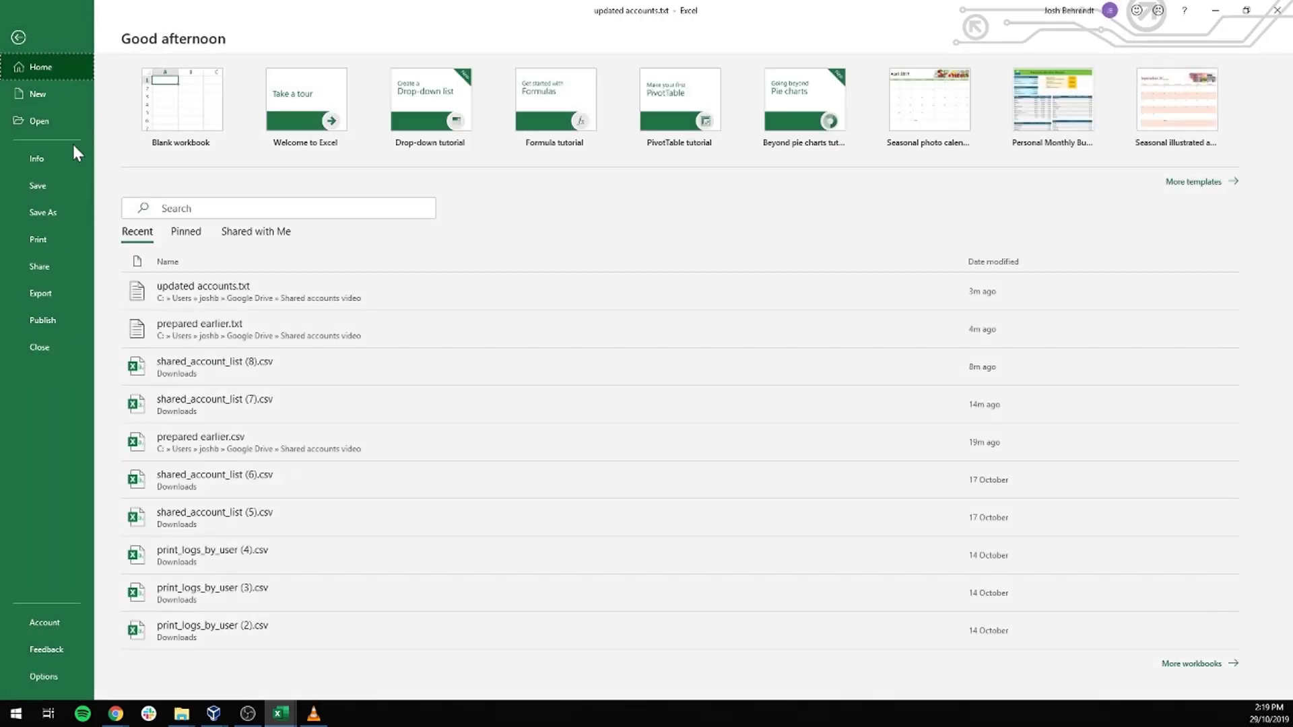
pyautogui.click(47, 211)
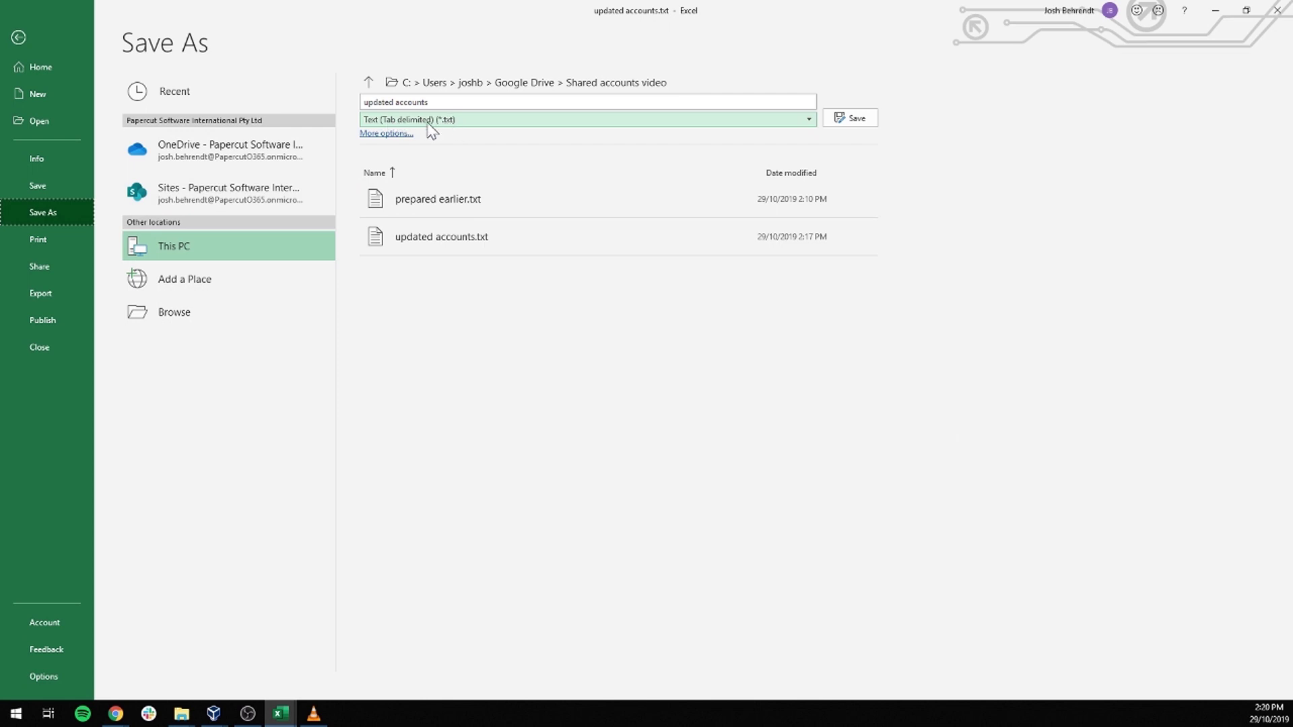
pyautogui.click(835, 126)
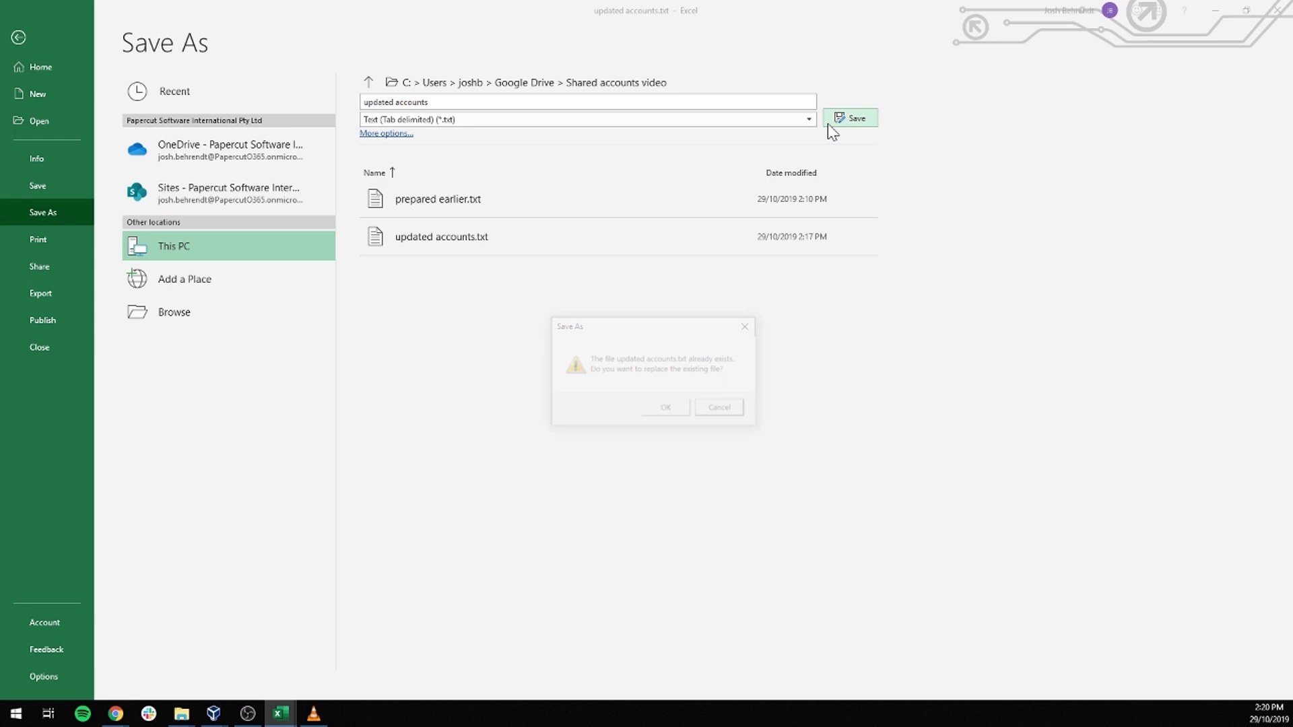
pyautogui.click(661, 409)
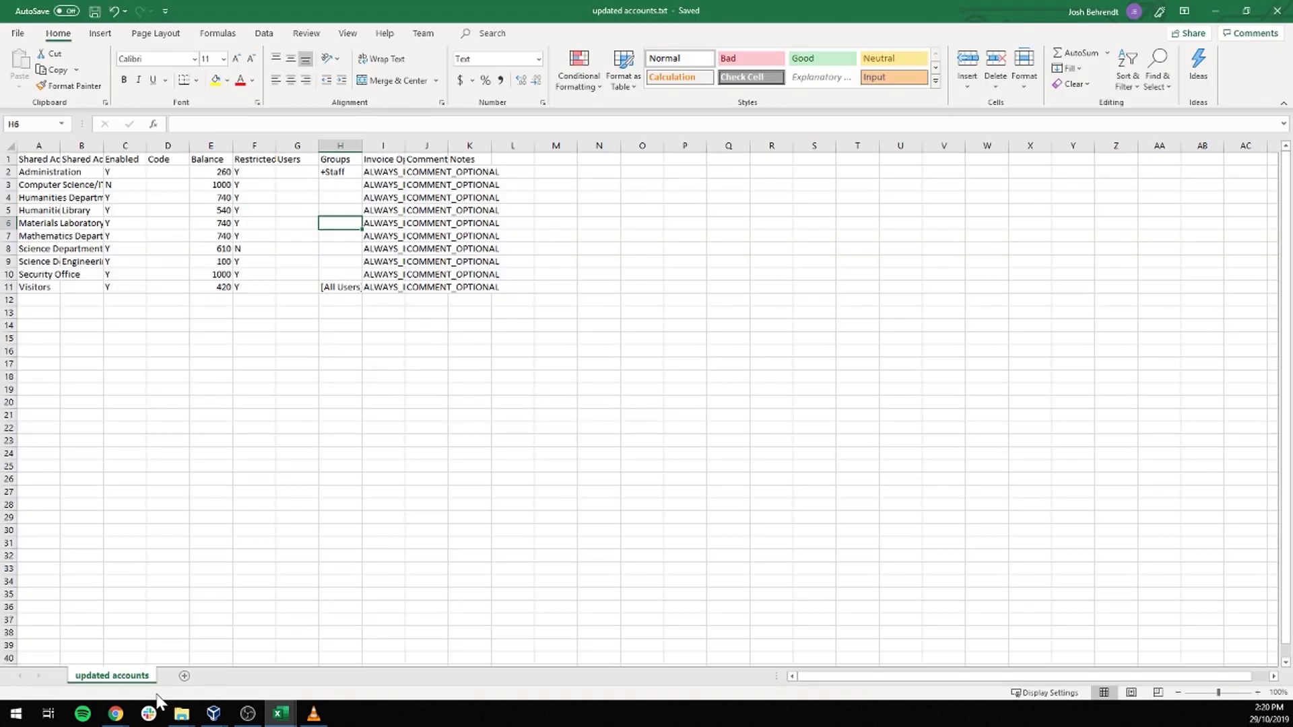
# Step: In PaperCut MF's Batch Import / Update page, import updated accounts.txt
pyautogui.moveTo(118, 719)
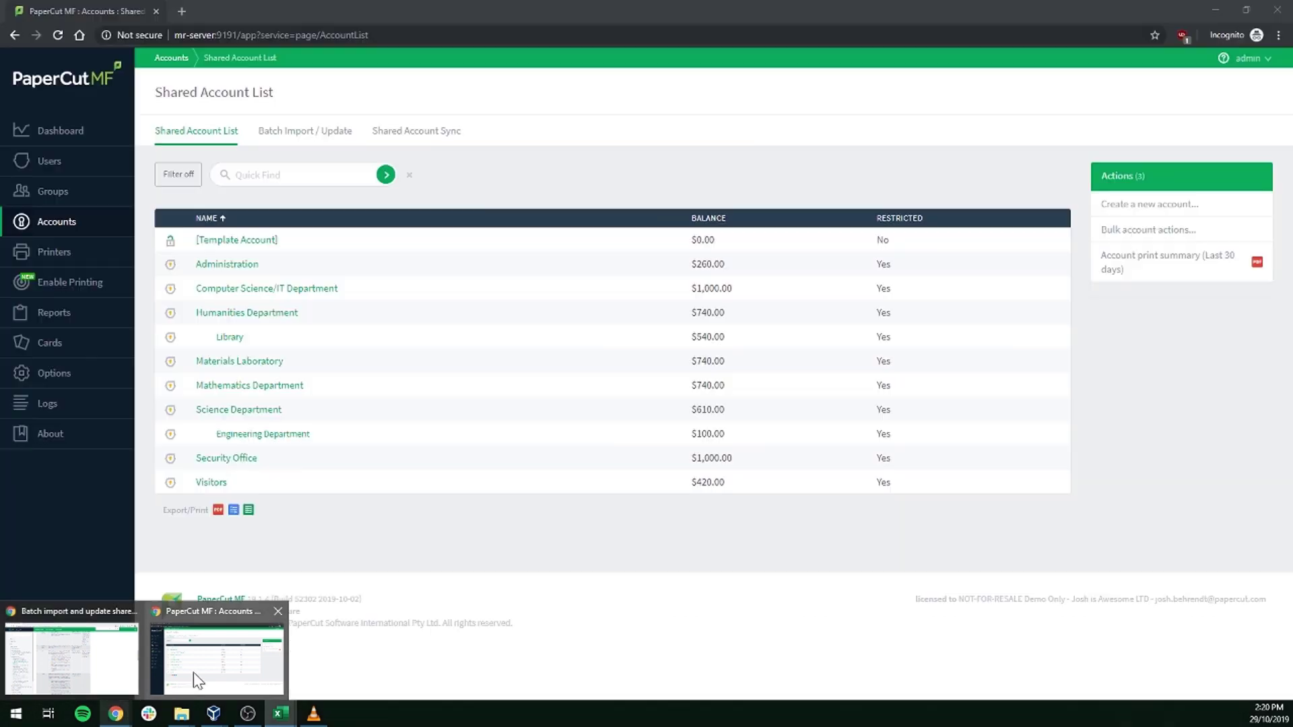
pyautogui.click(192, 672)
pyautogui.click(296, 130)
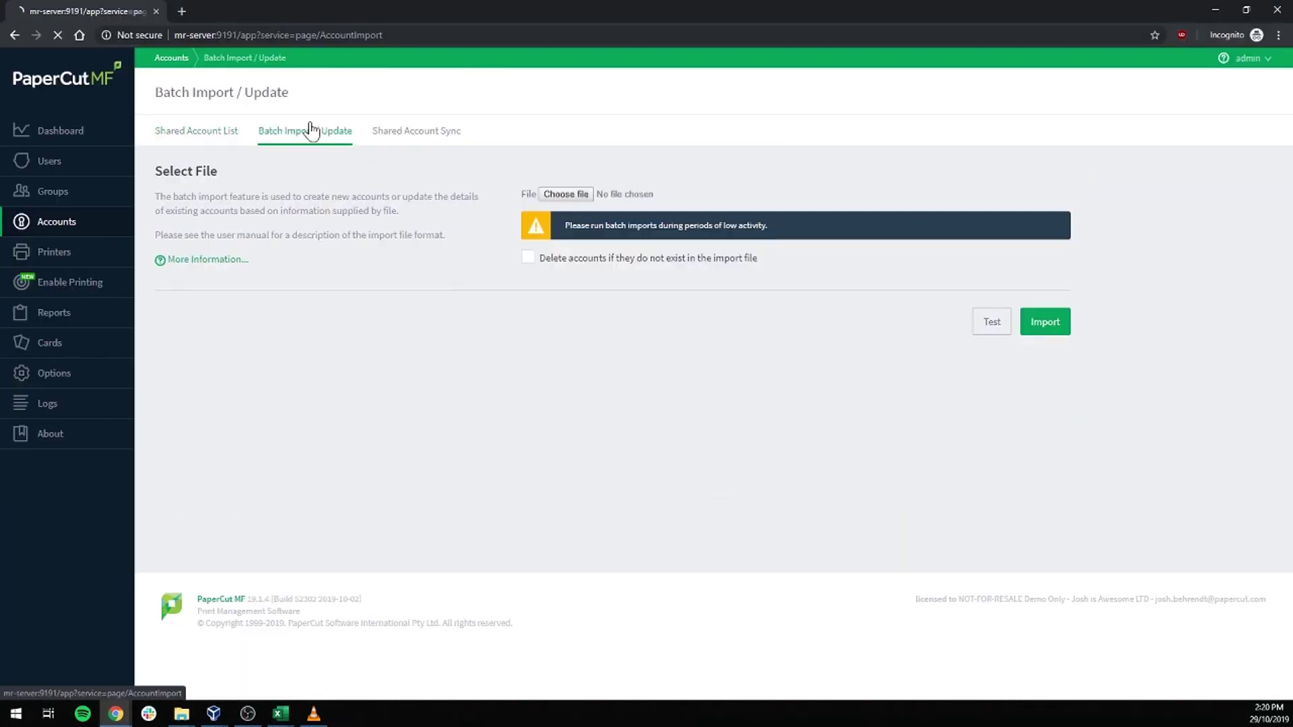
pyautogui.click(554, 197)
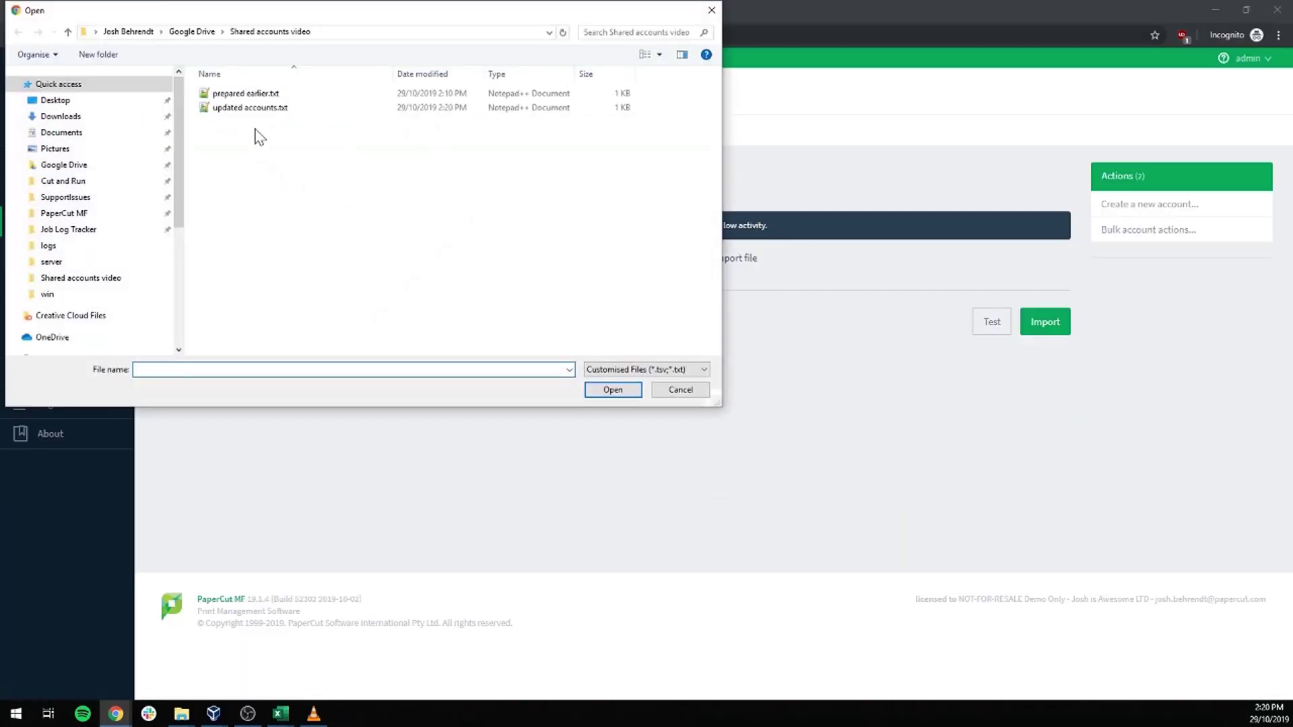
pyautogui.click(265, 107)
pyautogui.click(606, 386)
pyautogui.click(1052, 326)
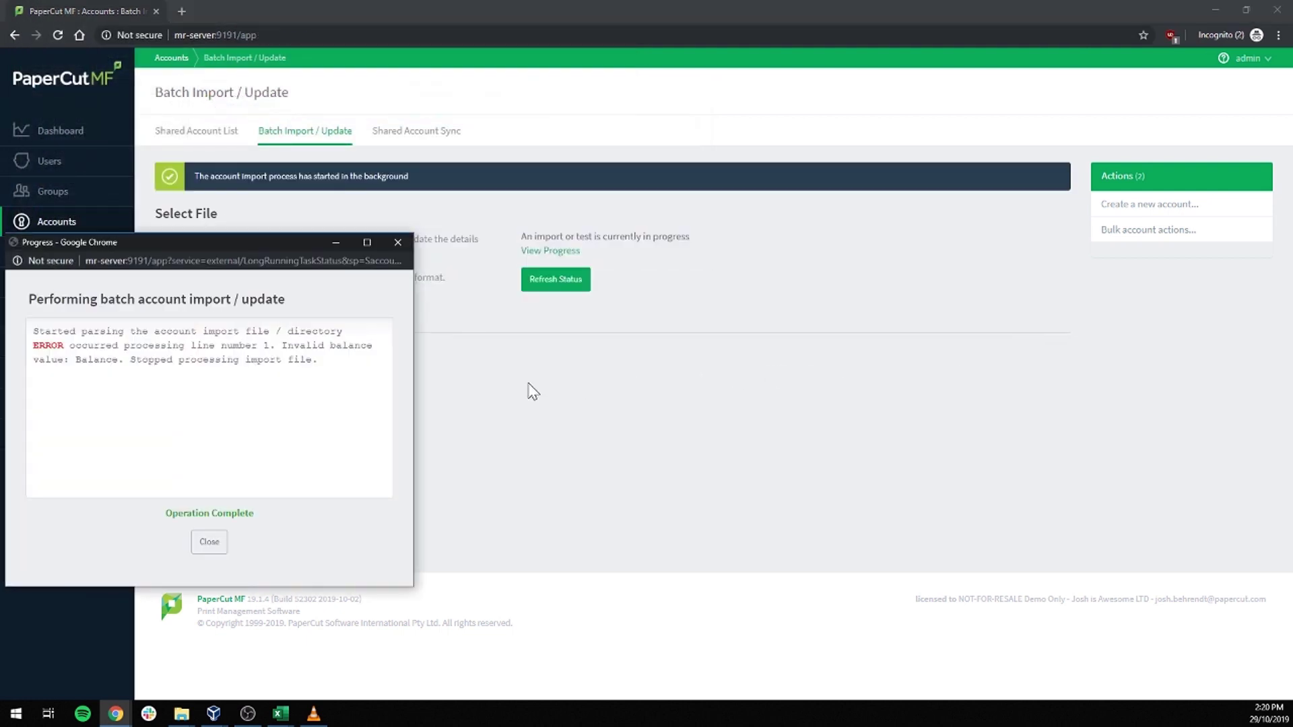
# Step: Close the import log showing line 1's invalid balance and return to the Excel spreadsheet
pyautogui.click(211, 540)
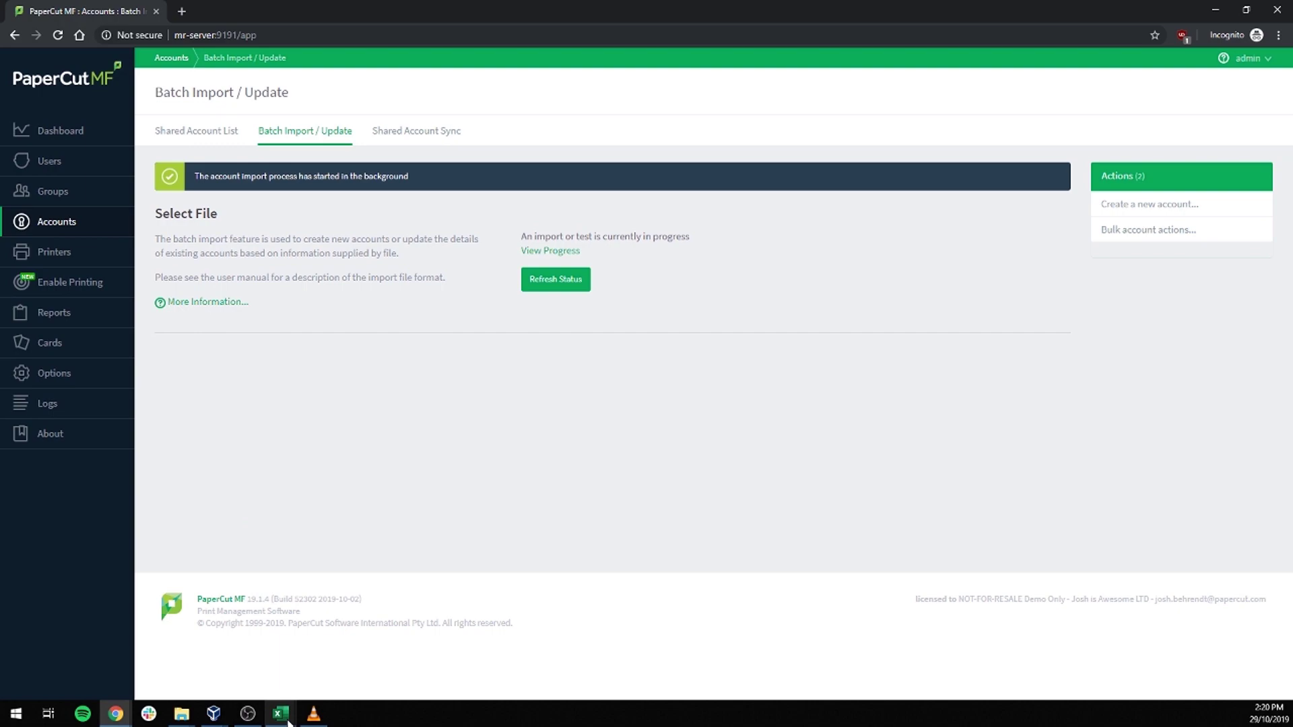
pyautogui.click(281, 713)
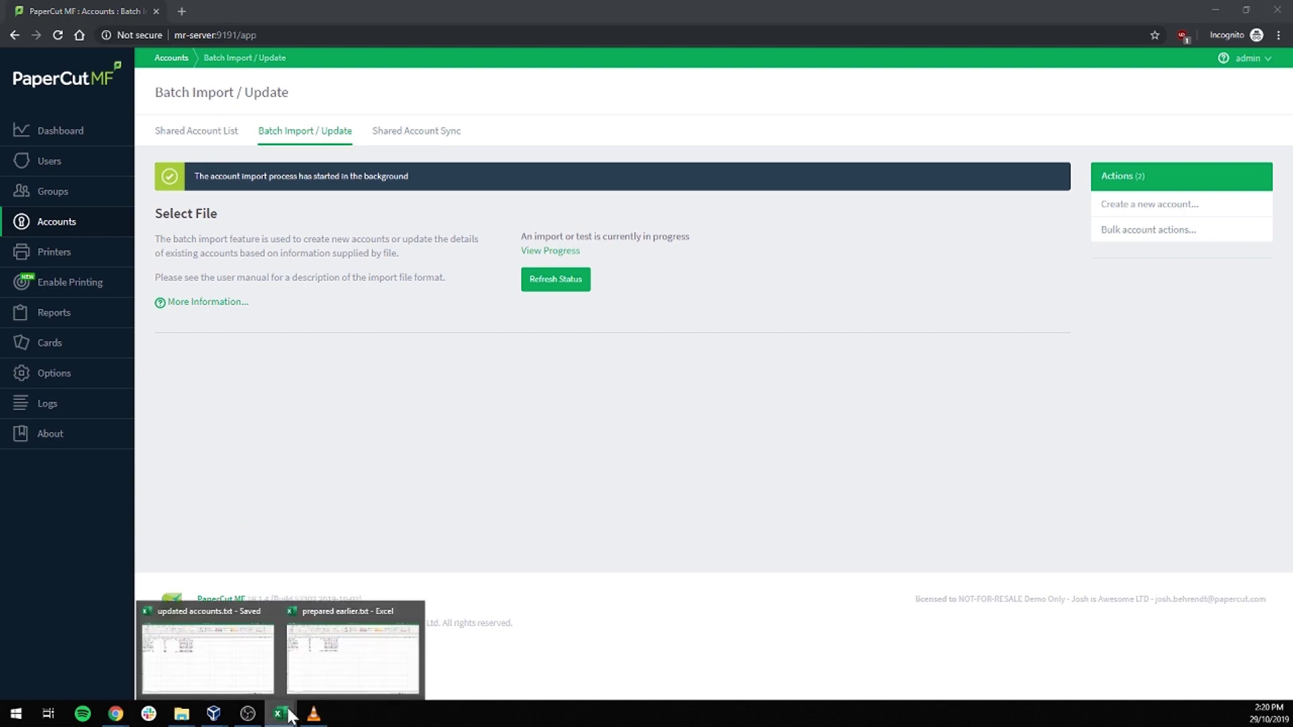
pyautogui.click(254, 657)
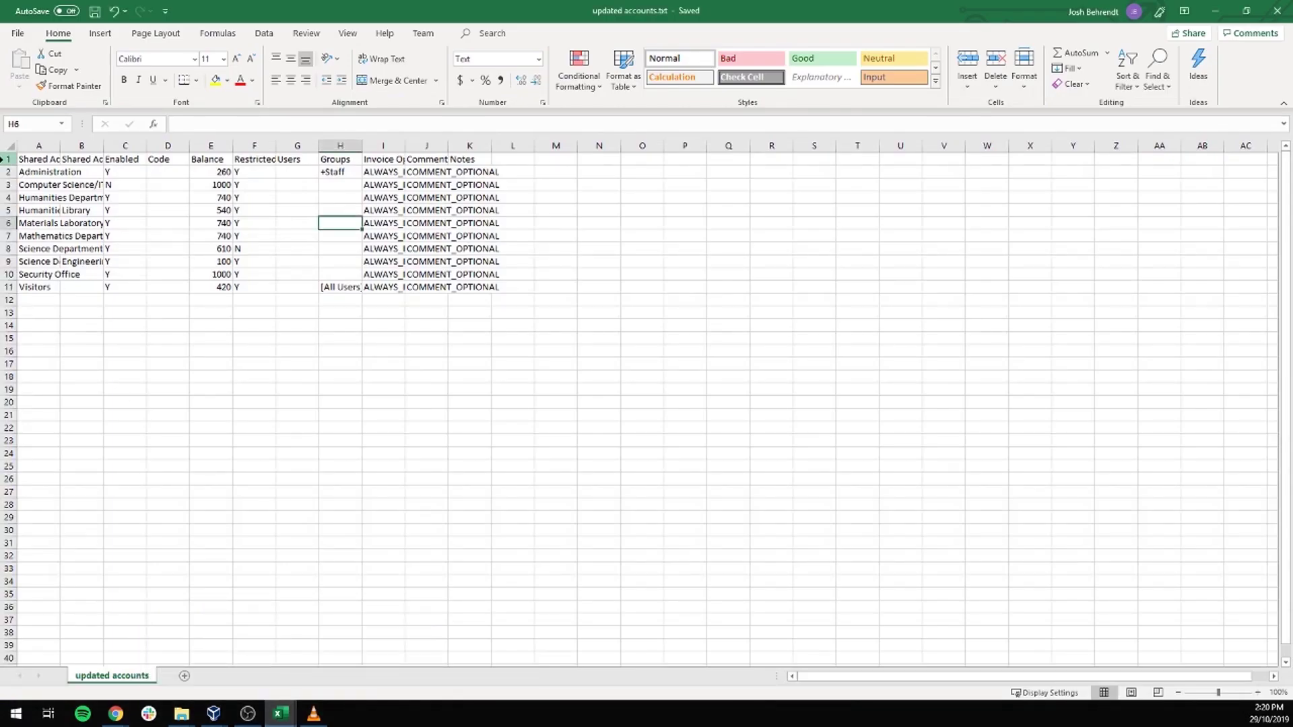
# Step: Delete header row 1, save updated accounts.txt with Ctrl+S, and return to PaperCut MF
pyautogui.rightClick(7, 159)
pyautogui.click(42, 289)
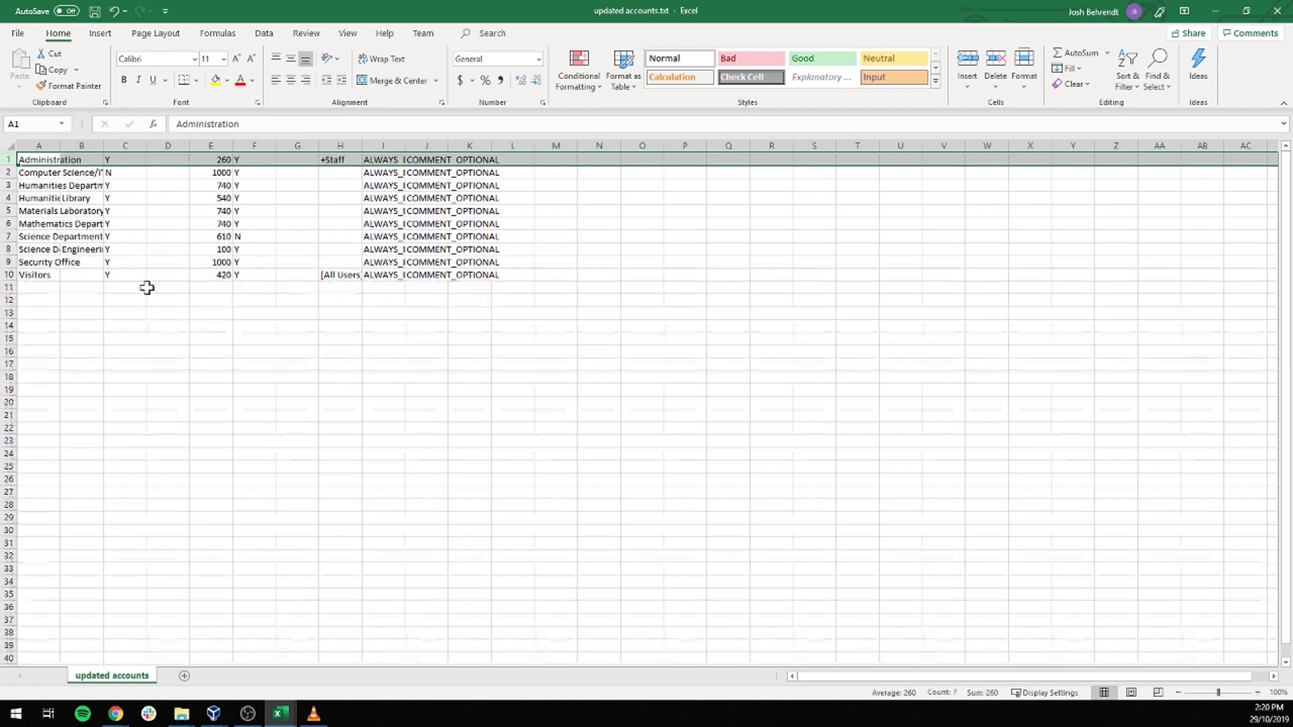
pyautogui.click(229, 389)
pyautogui.hotkey('ctrl', 's')
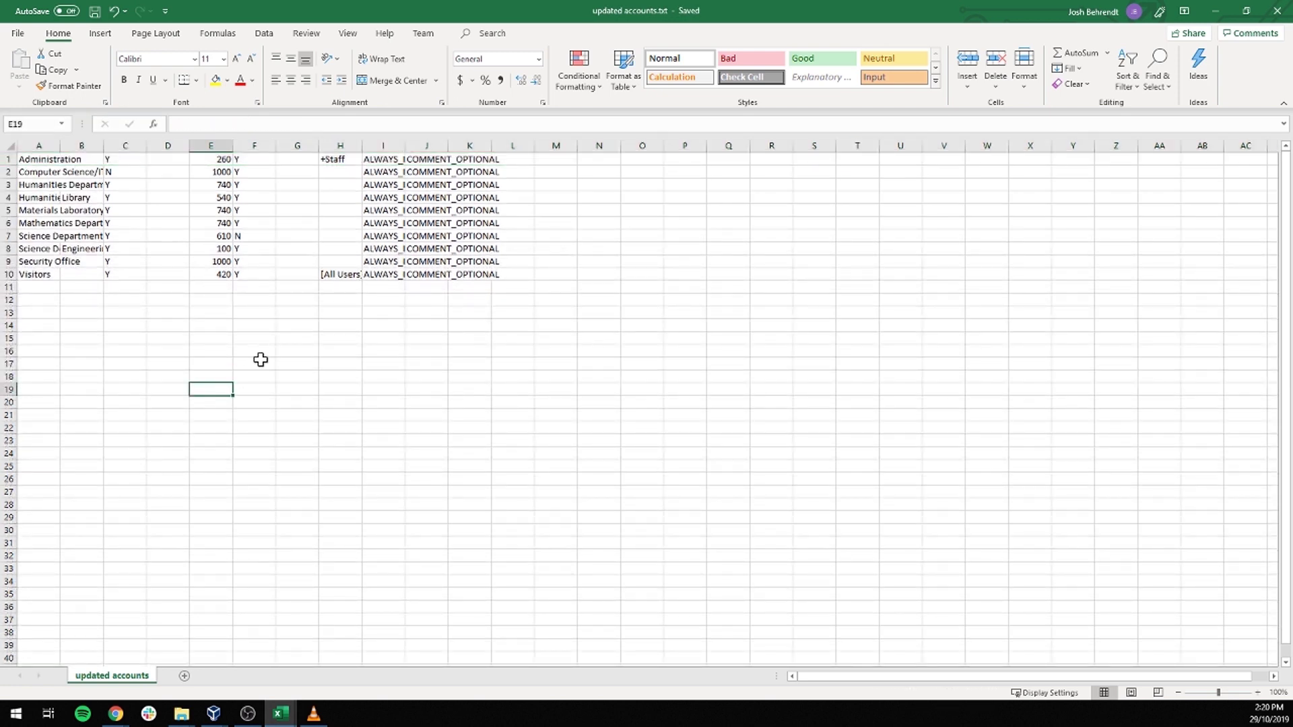
pyautogui.moveTo(117, 712)
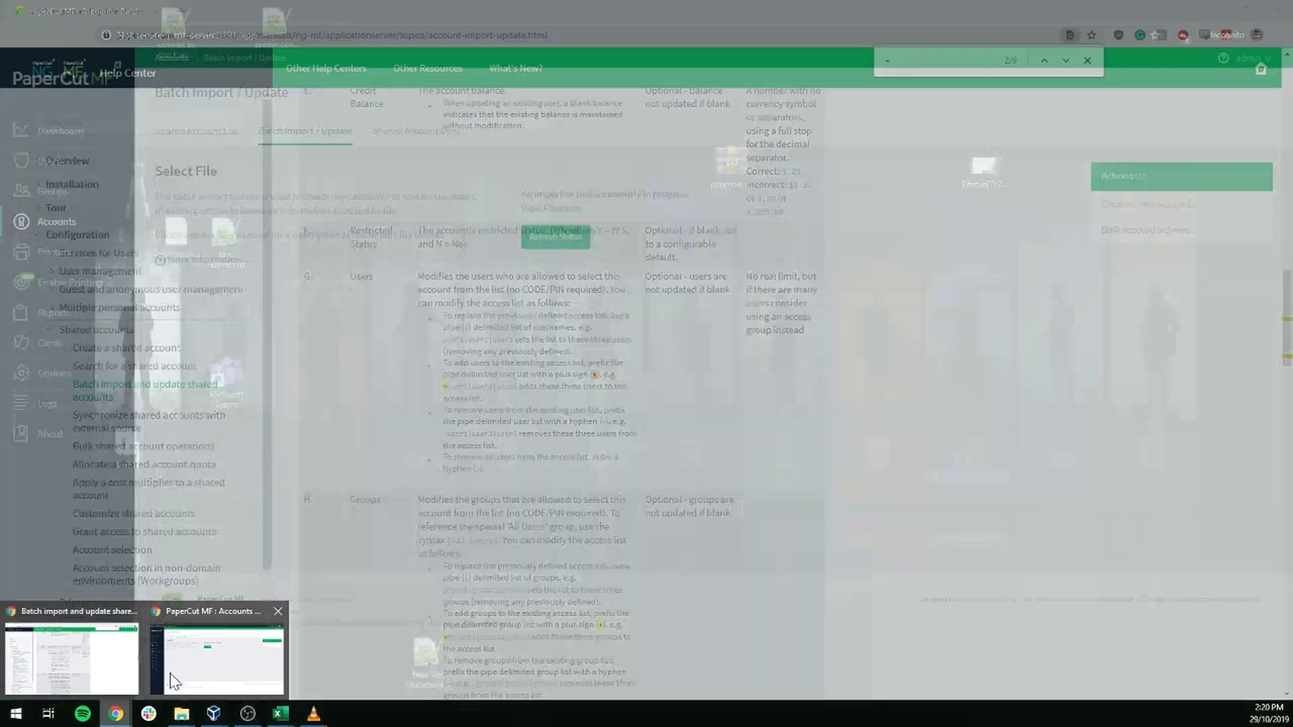
pyautogui.click(217, 656)
# Step: Re-import updated accounts.txt and check the log reports 0 added, 3 updated, 0 deleted
pyautogui.click(541, 242)
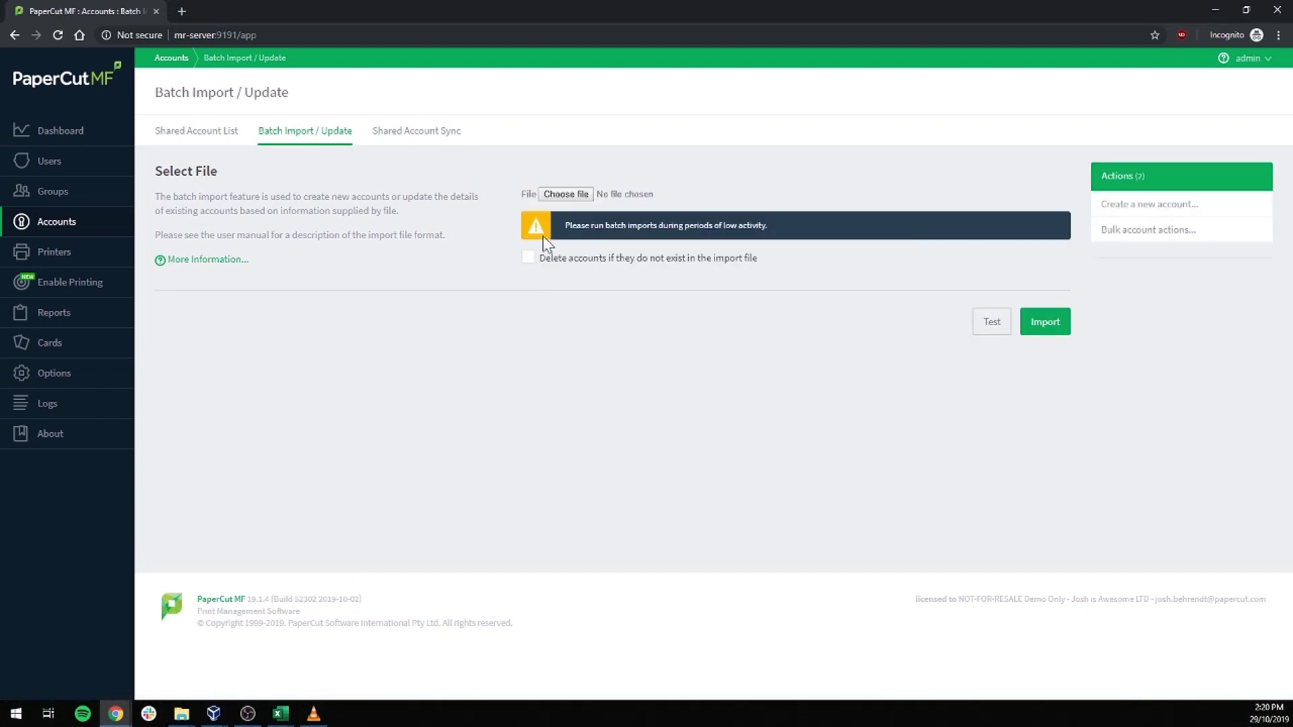
pyautogui.click(567, 200)
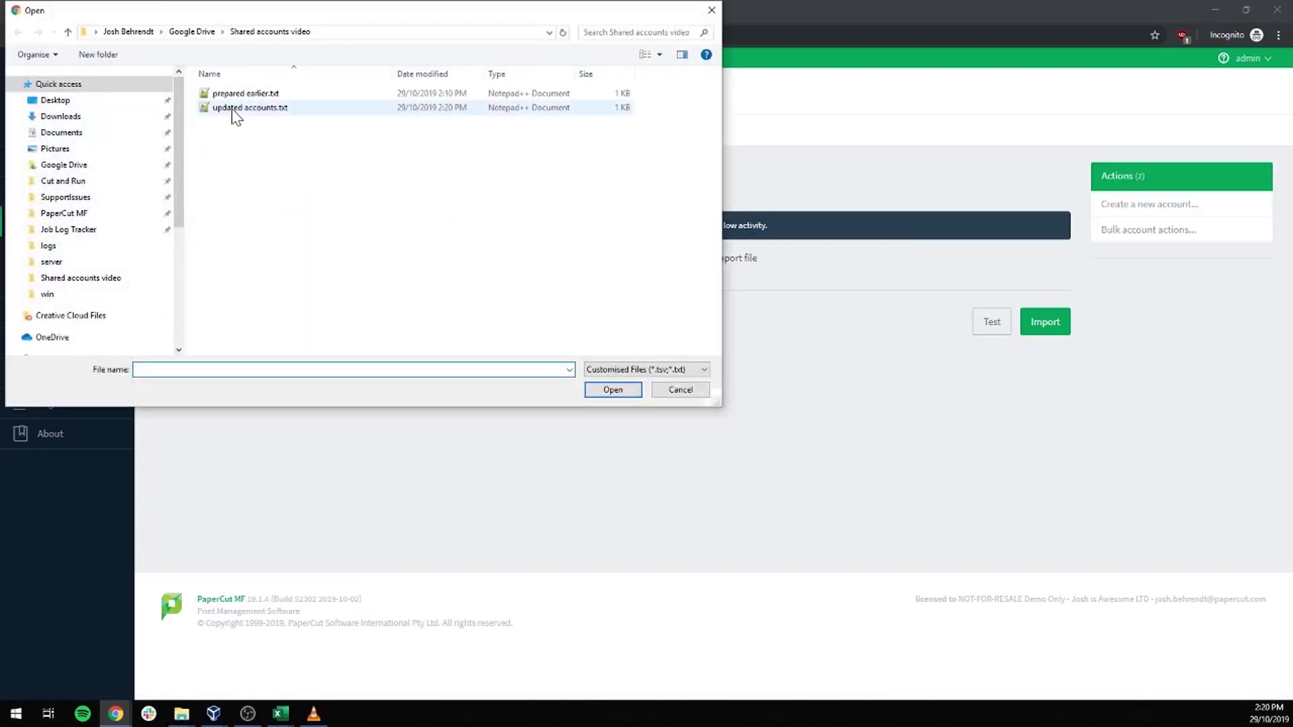
pyautogui.click(240, 110)
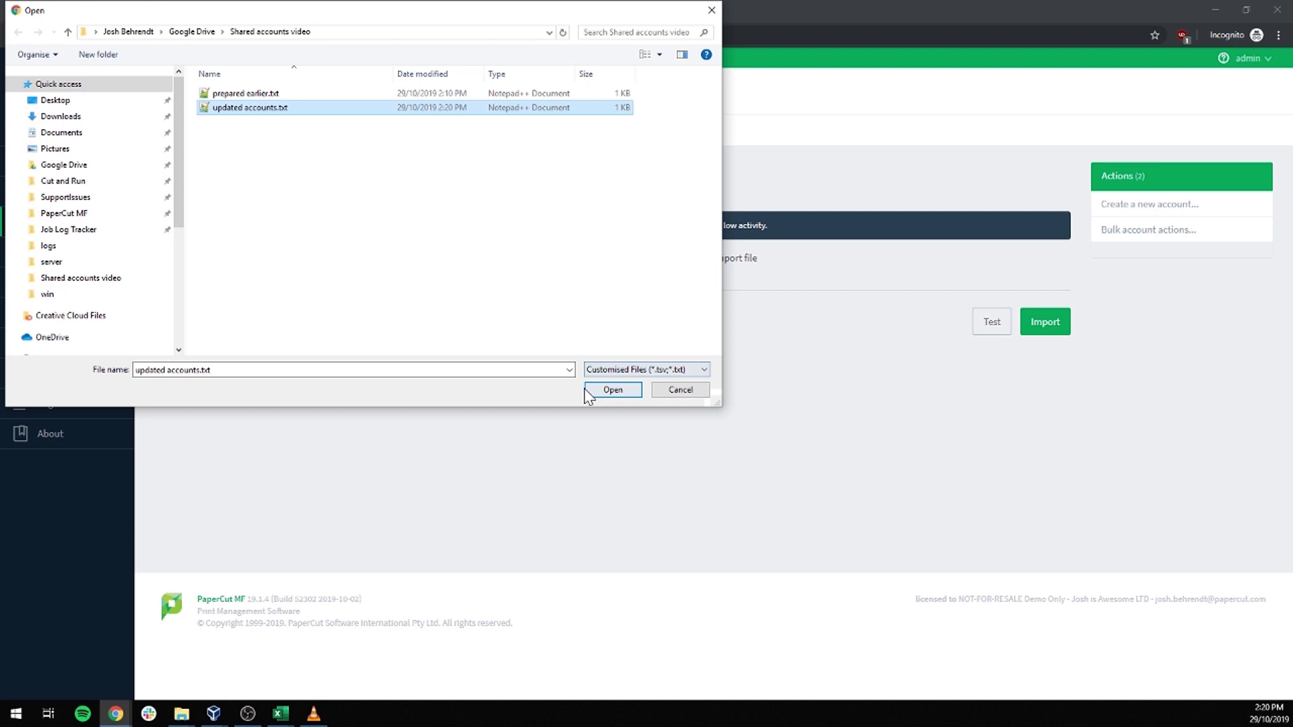
pyautogui.click(609, 390)
pyautogui.click(1061, 319)
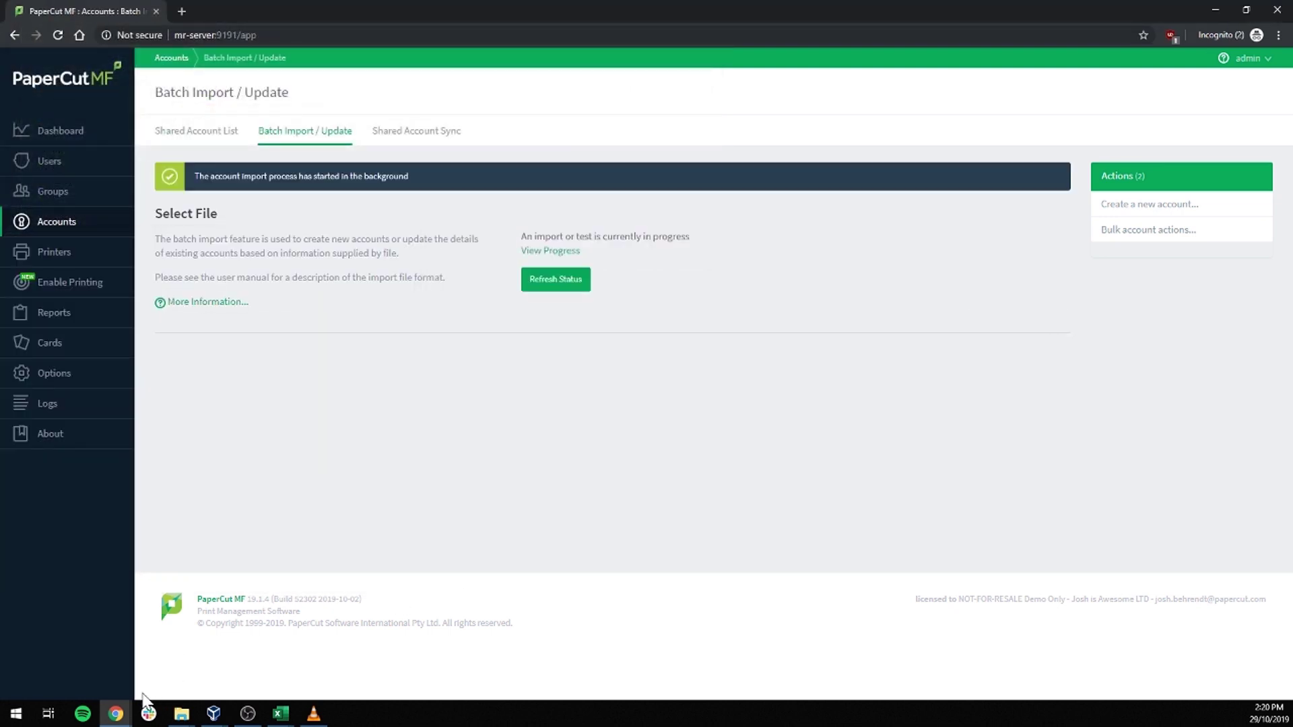
pyautogui.moveTo(149, 704)
pyautogui.click(324, 668)
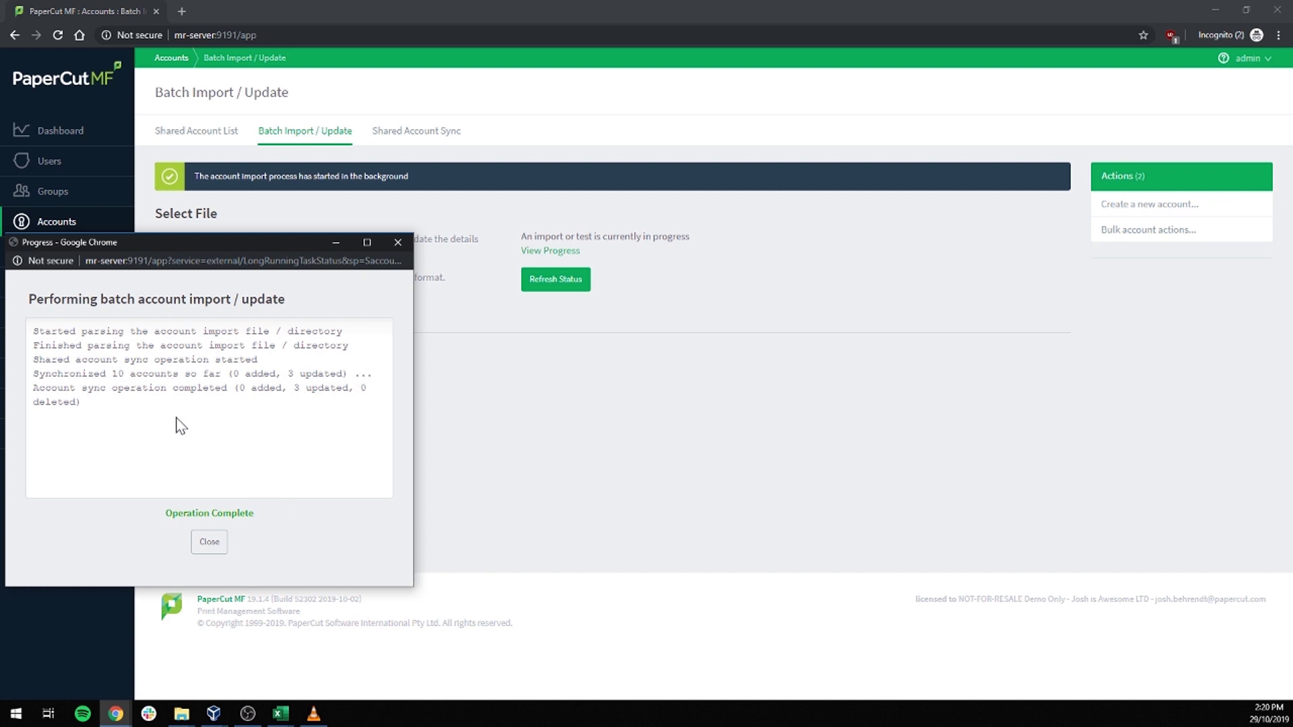
pyautogui.click(209, 544)
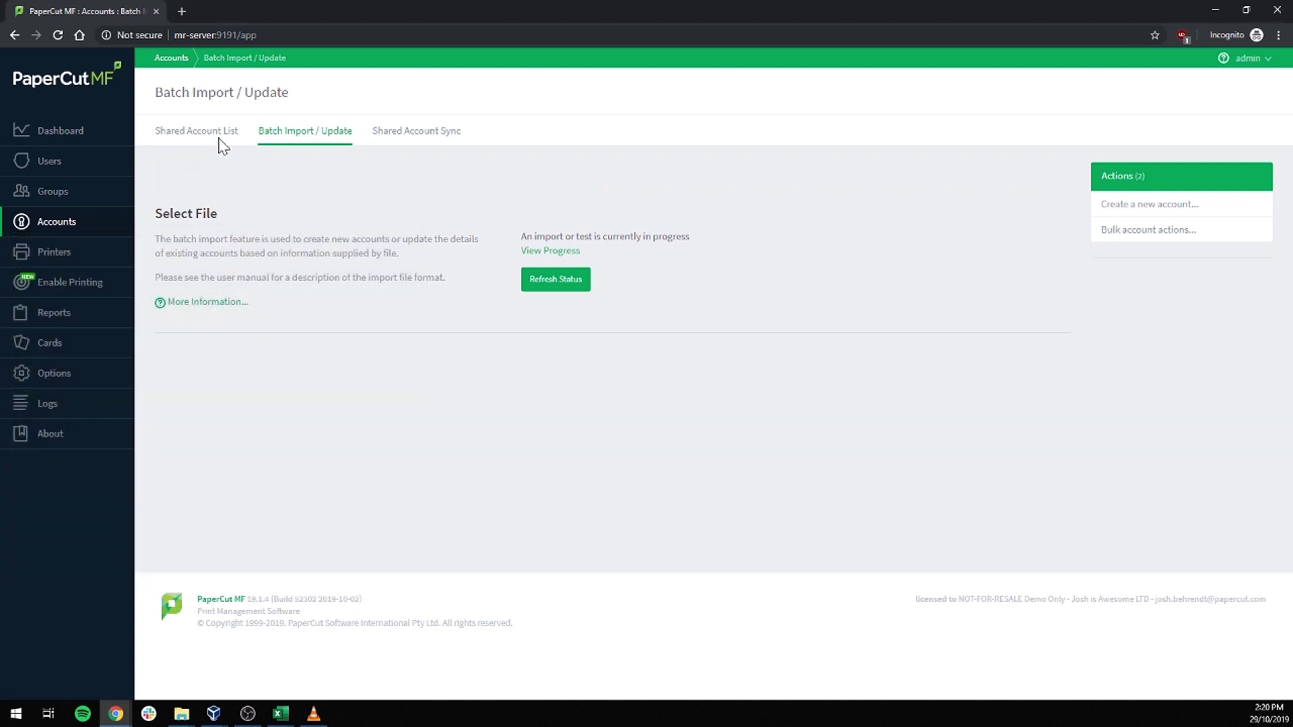
# Step: Review the updated accounts in the Shared Account List
pyautogui.click(227, 134)
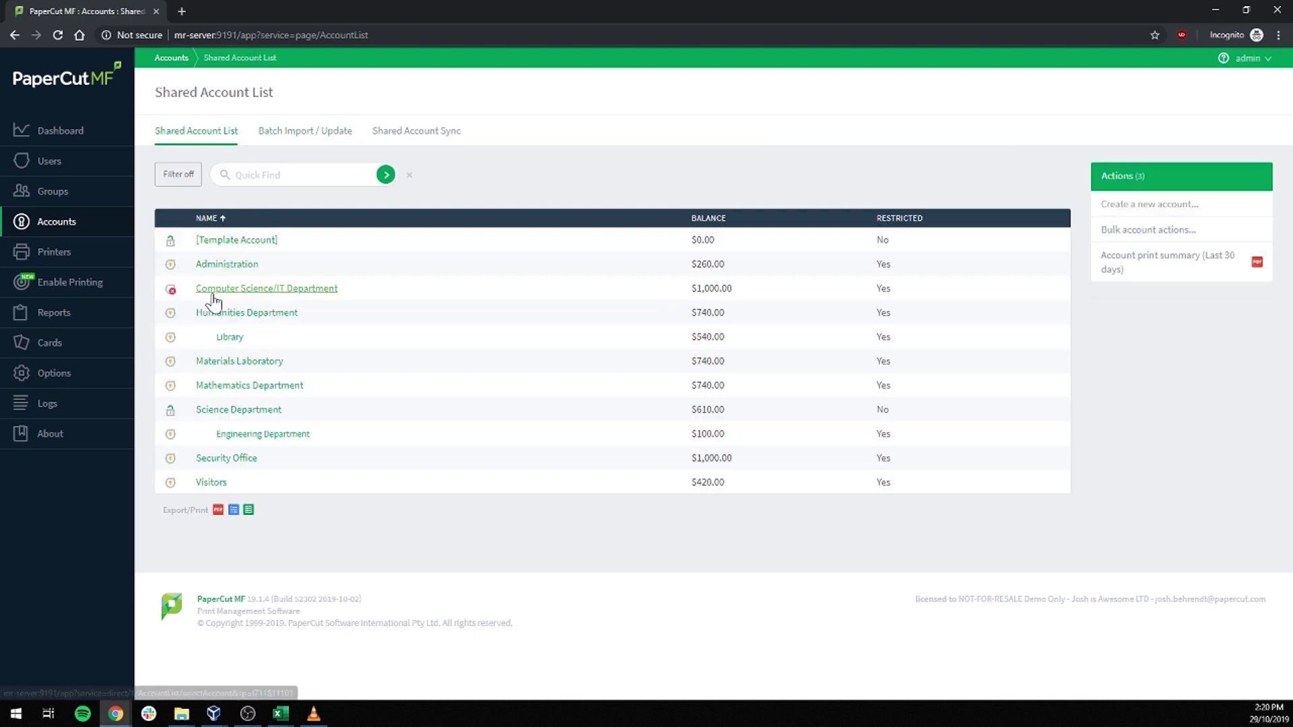
pyautogui.moveTo(195, 289); pyautogui.dragTo(346, 297)
pyautogui.click(345, 417)
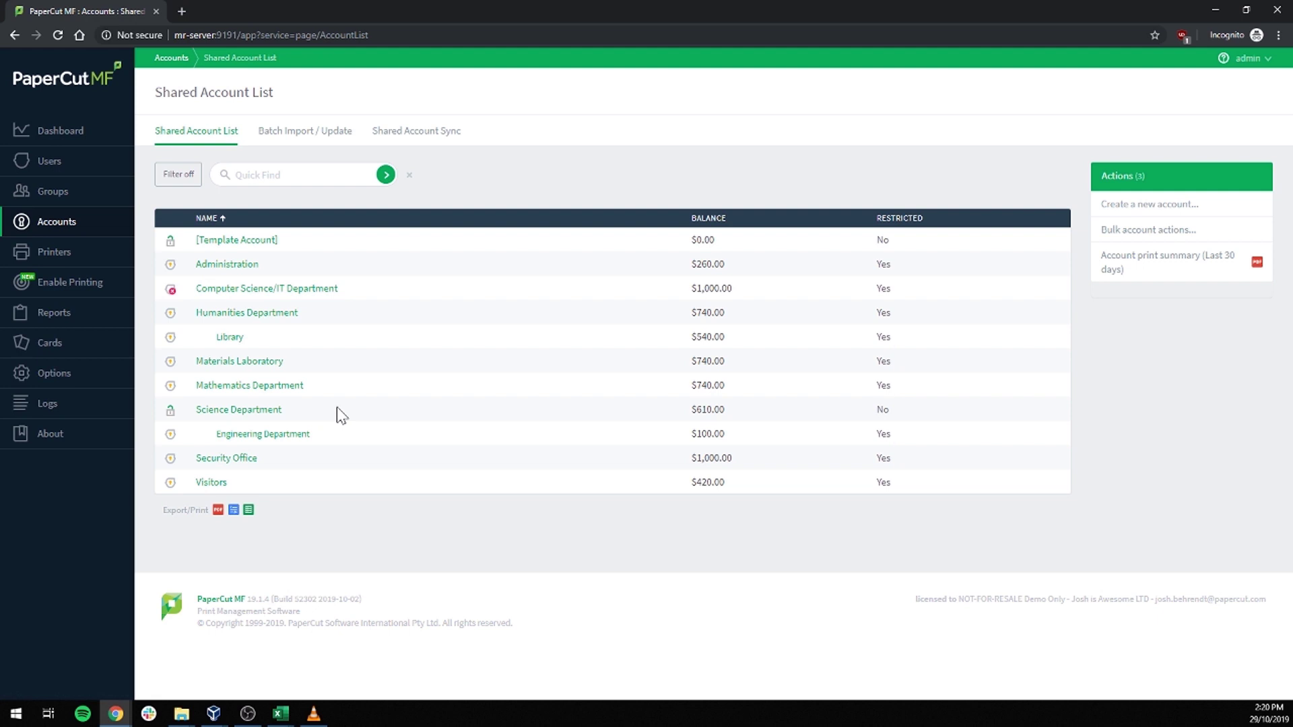
# Step: Confirm the Administration account's Security tab lists both Administrators and Staff groups
pyautogui.click(238, 267)
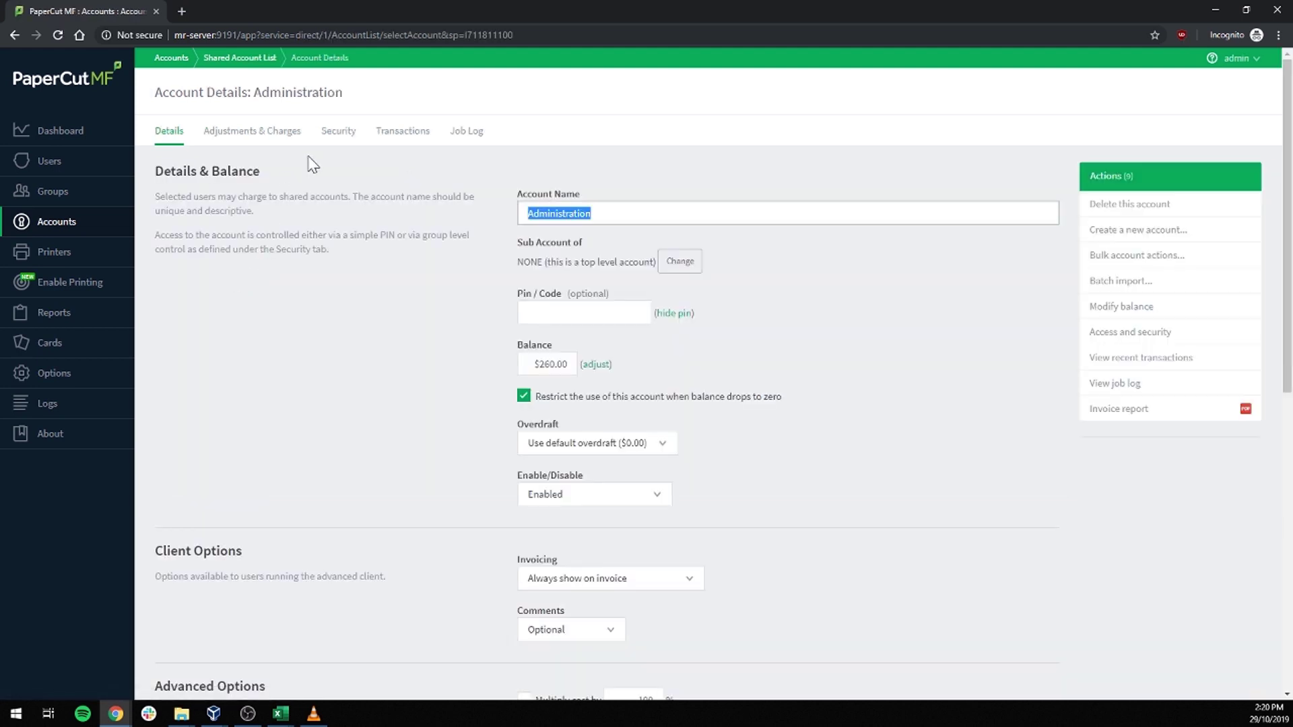
pyautogui.click(338, 132)
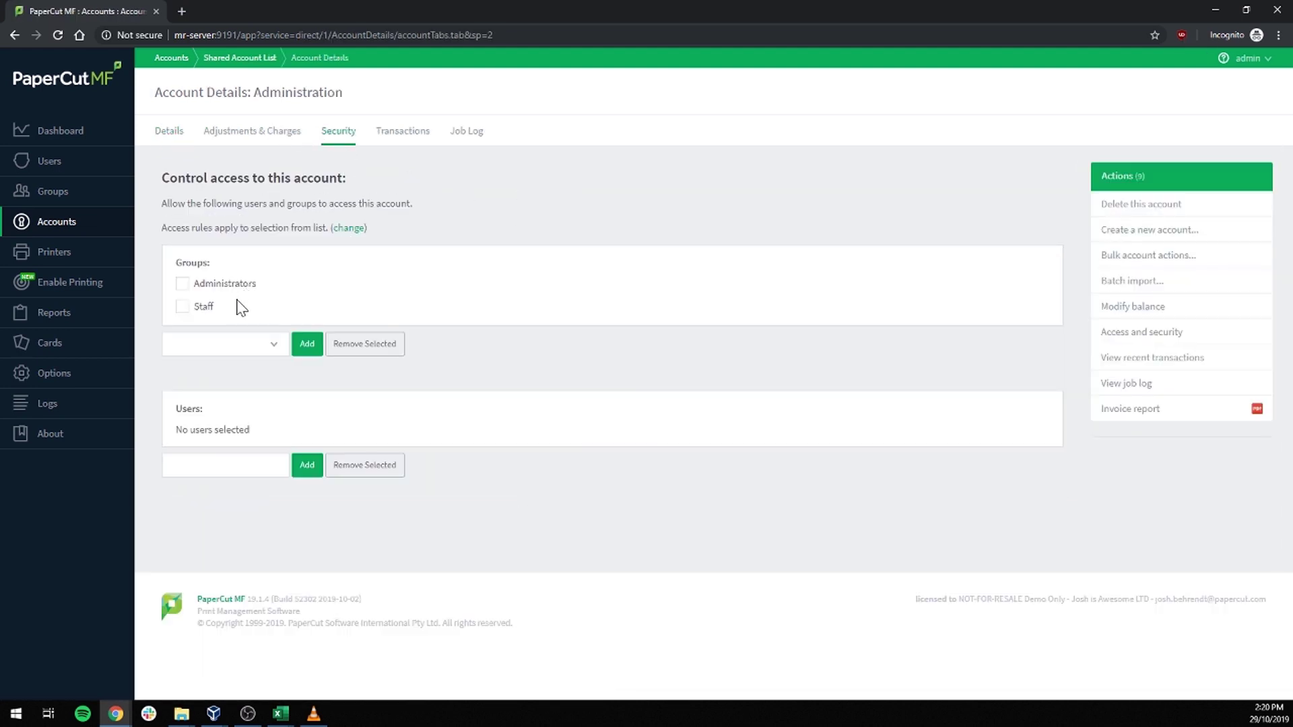
pyautogui.moveTo(232, 309); pyautogui.dragTo(187, 281)
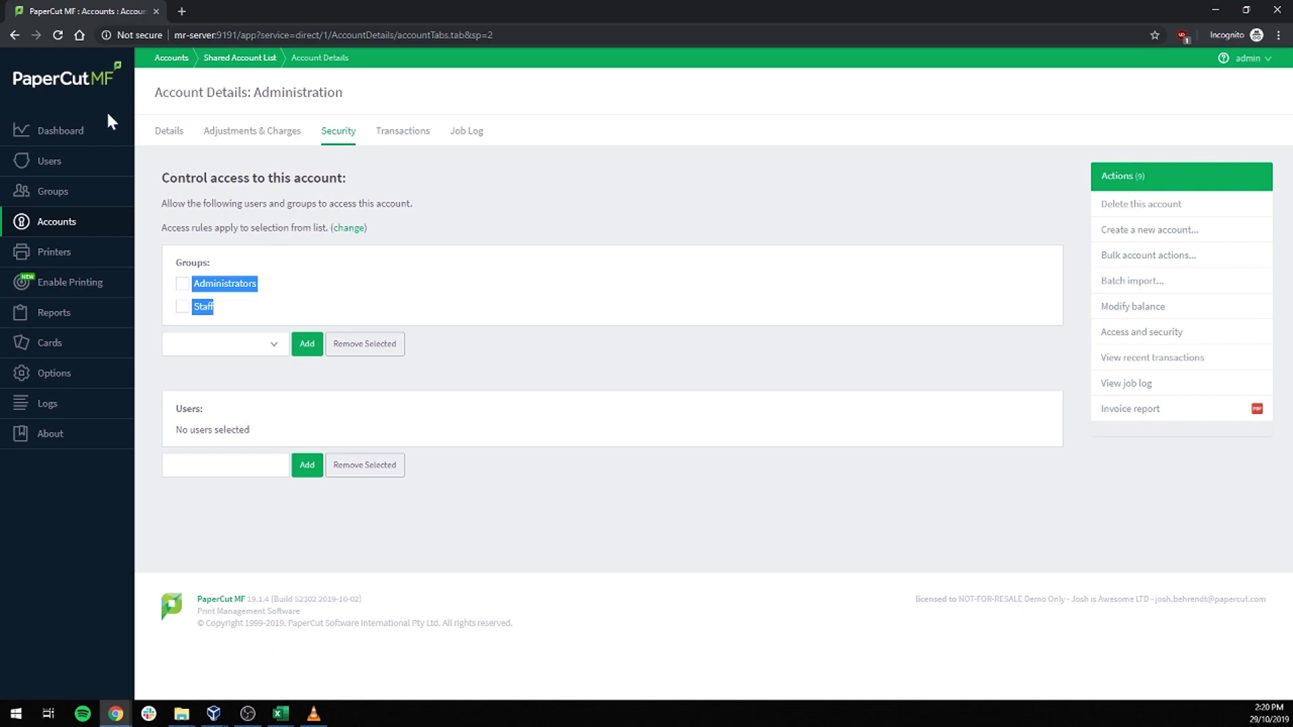
pyautogui.click(165, 133)
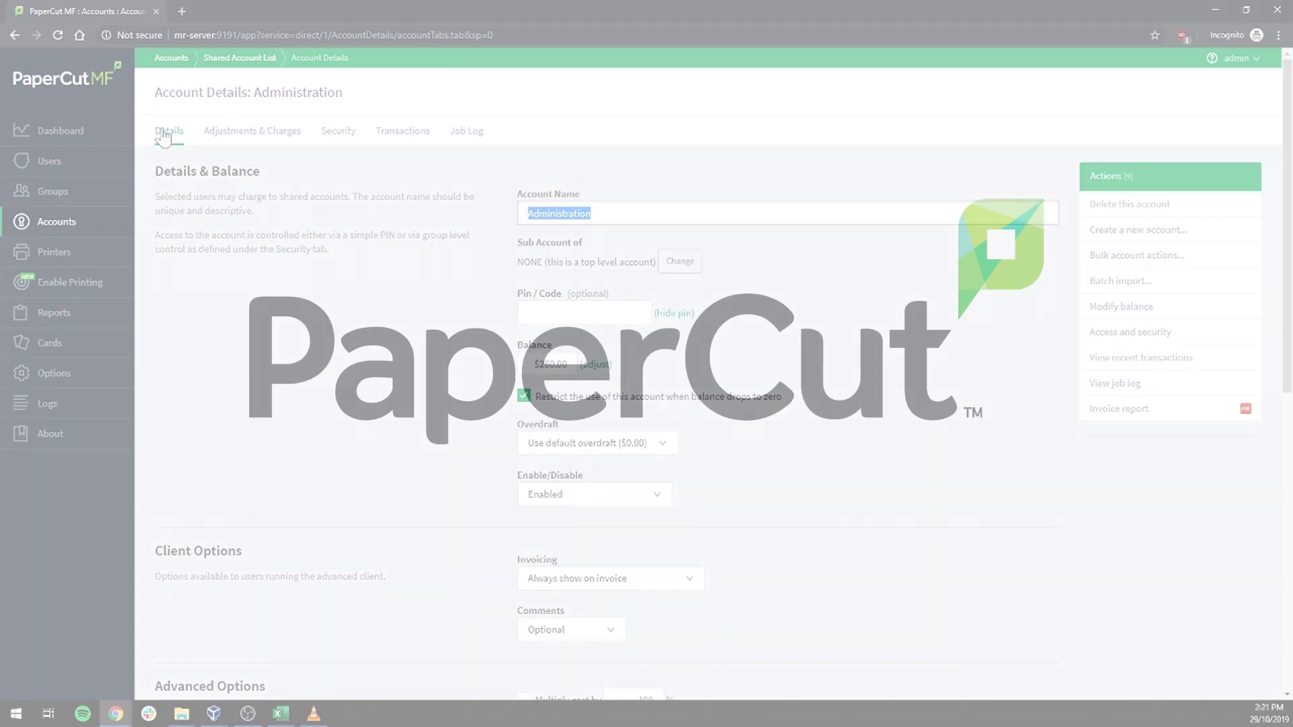